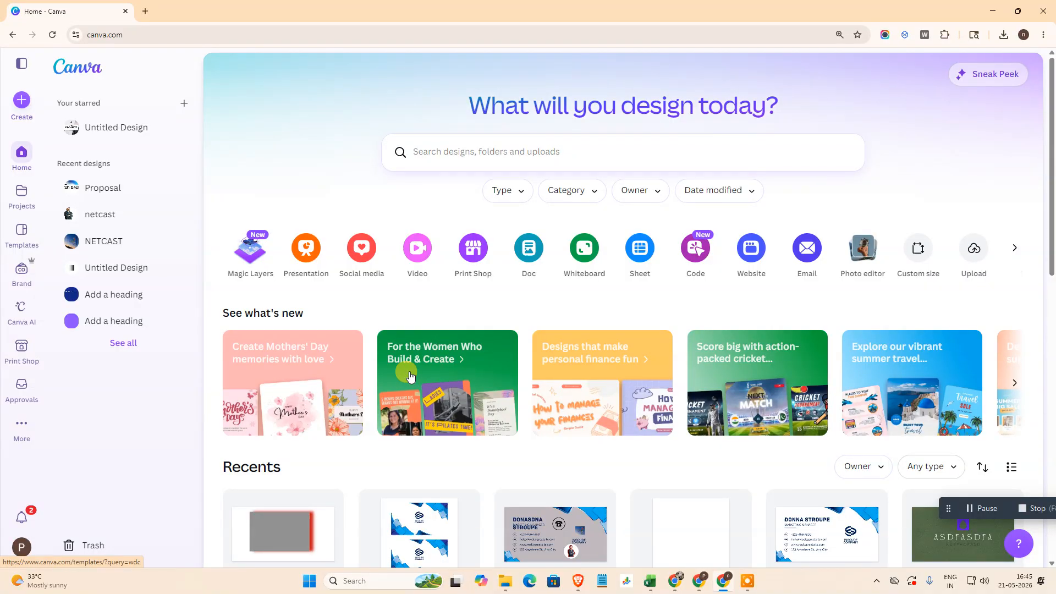
Create a new blank logo design at 2000 × 2000 px, searching the design types for "logo"
{"action": "left_click", "coordinate": [16, 102]}
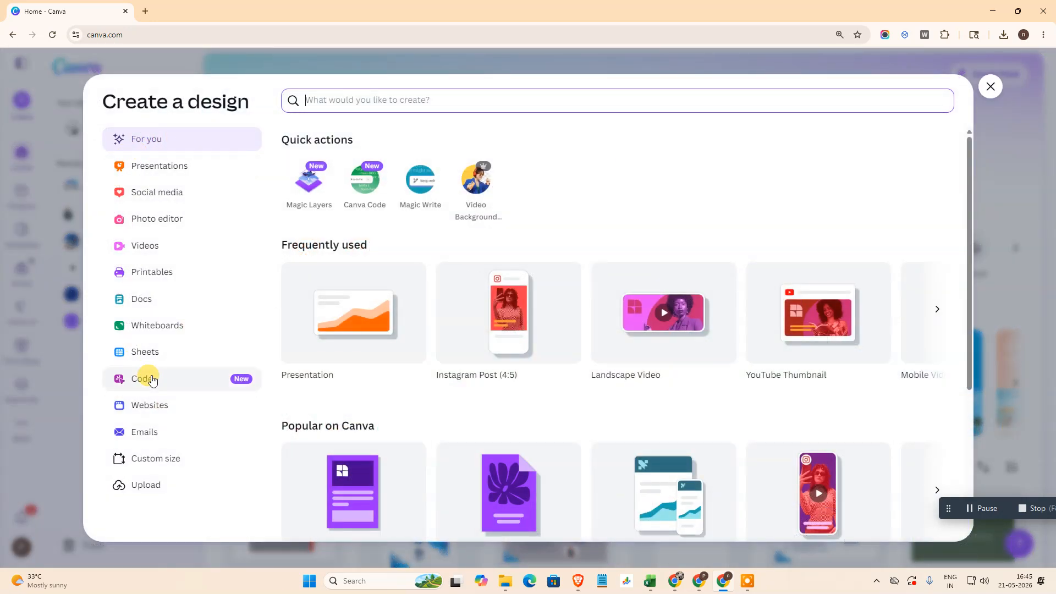
{"action": "left_click", "coordinate": [129, 139]}
{"action": "left_click", "coordinate": [365, 99]}
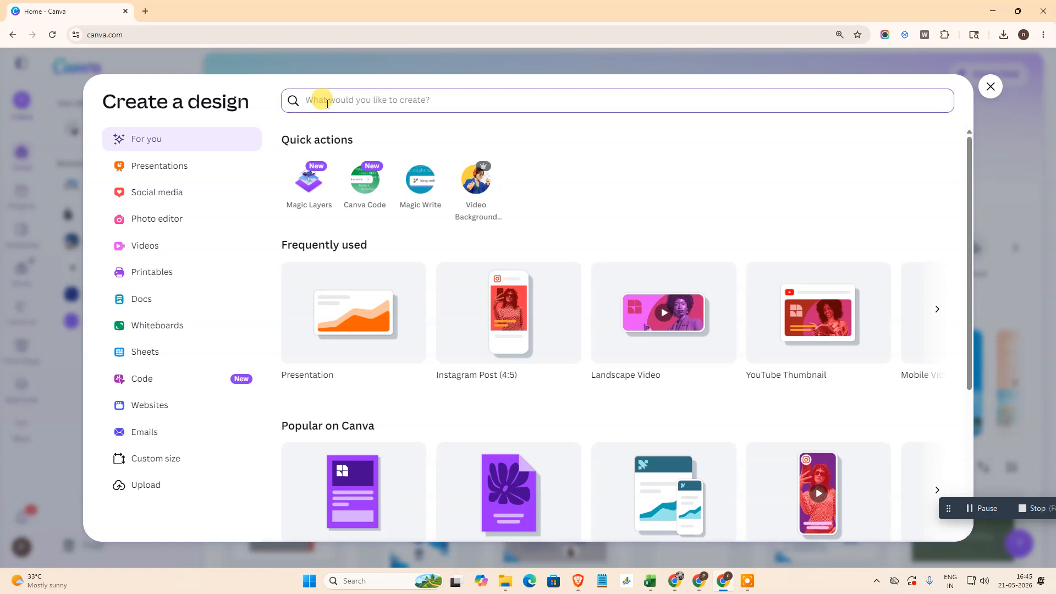
{"action": "type", "text": "logoogo"}
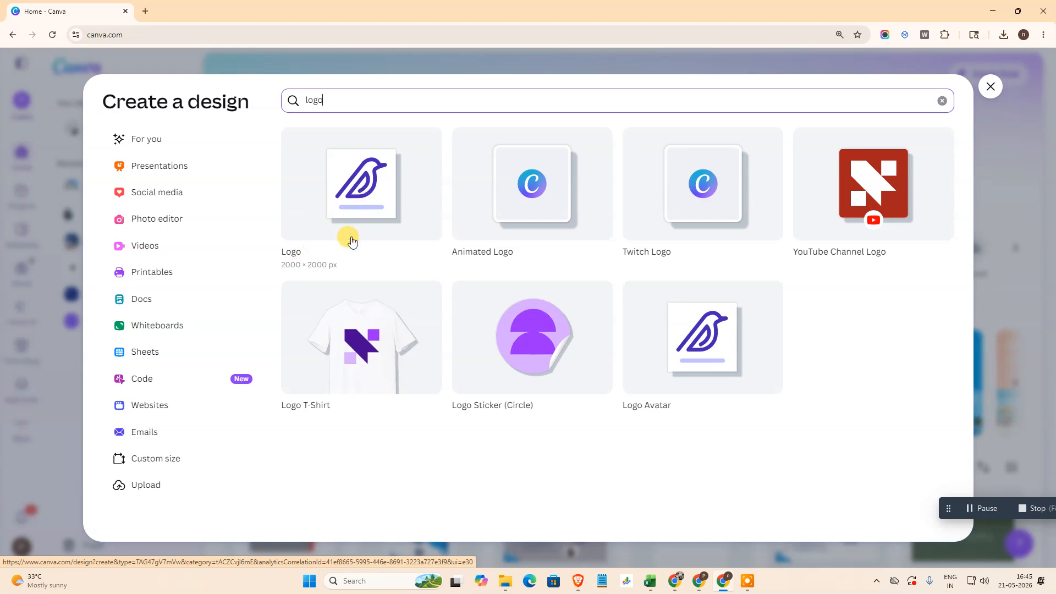
{"action": "left_click", "coordinate": [336, 193]}
{"action": "left_click", "coordinate": [55, 10]}
{"action": "left_click", "coordinate": [176, 10]}
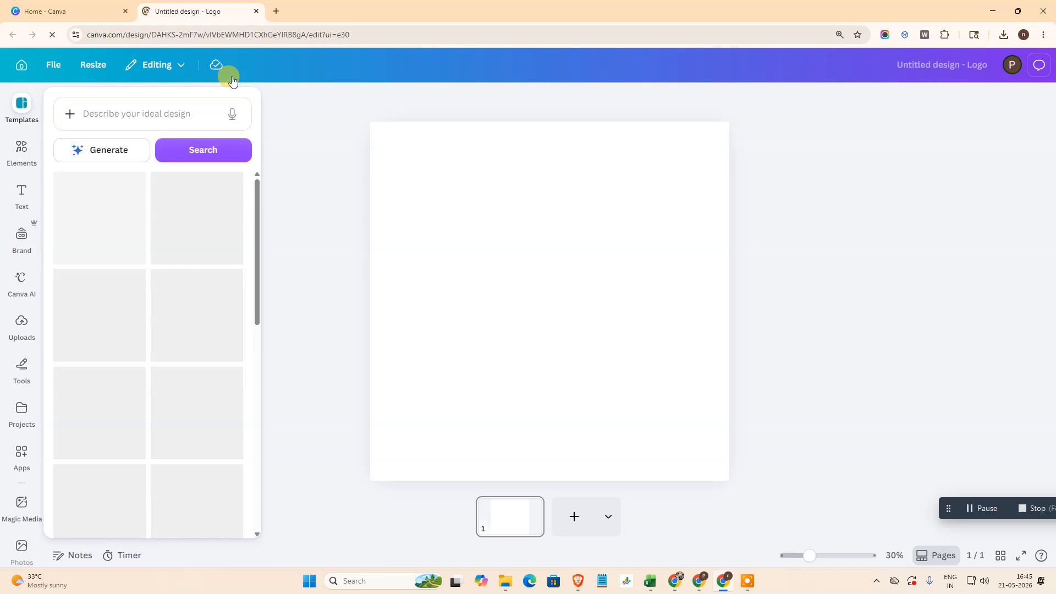
Search the elements for "shapes" and add a solid circle to the page
{"action": "left_click", "coordinate": [817, 274]}
{"action": "left_click", "coordinate": [553, 282]}
{"action": "left_click", "coordinate": [25, 209]}
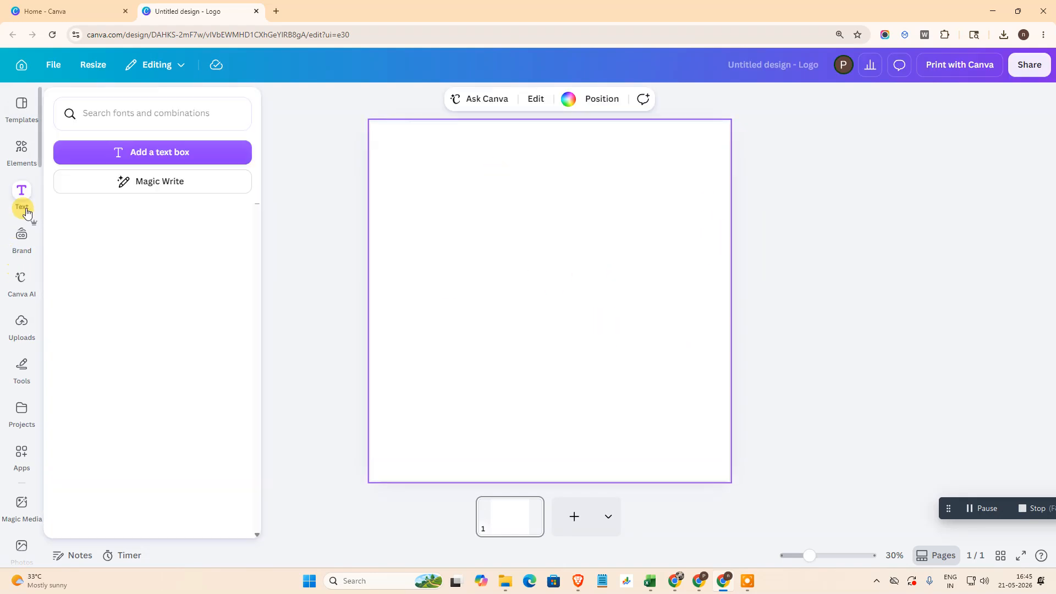
{"action": "left_click", "coordinate": [16, 154]}
{"action": "left_click", "coordinate": [104, 117]}
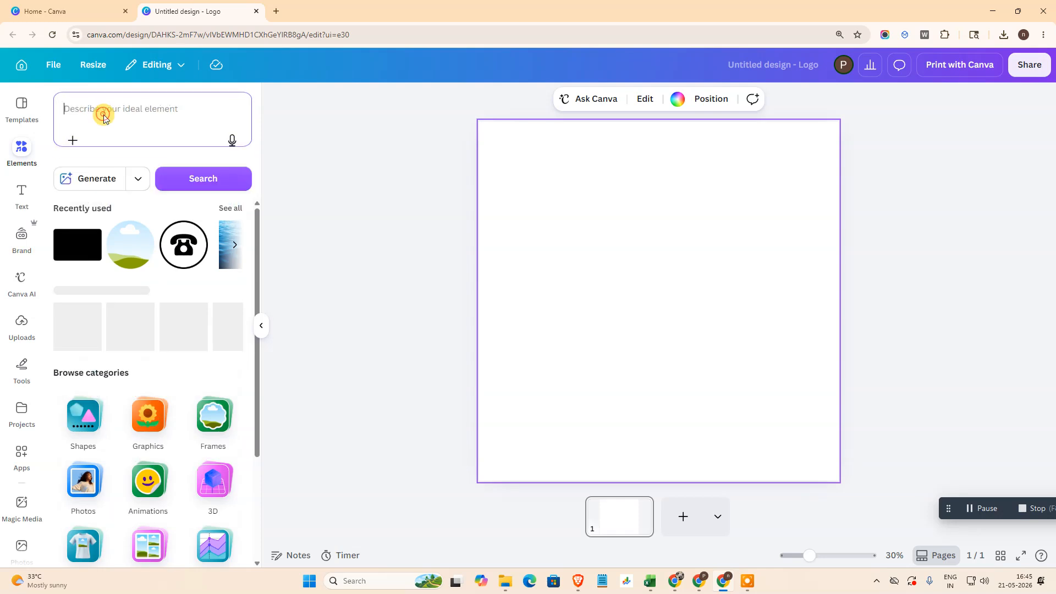
{"action": "type", "text": "shapes"}
{"action": "key", "text": "Return"}
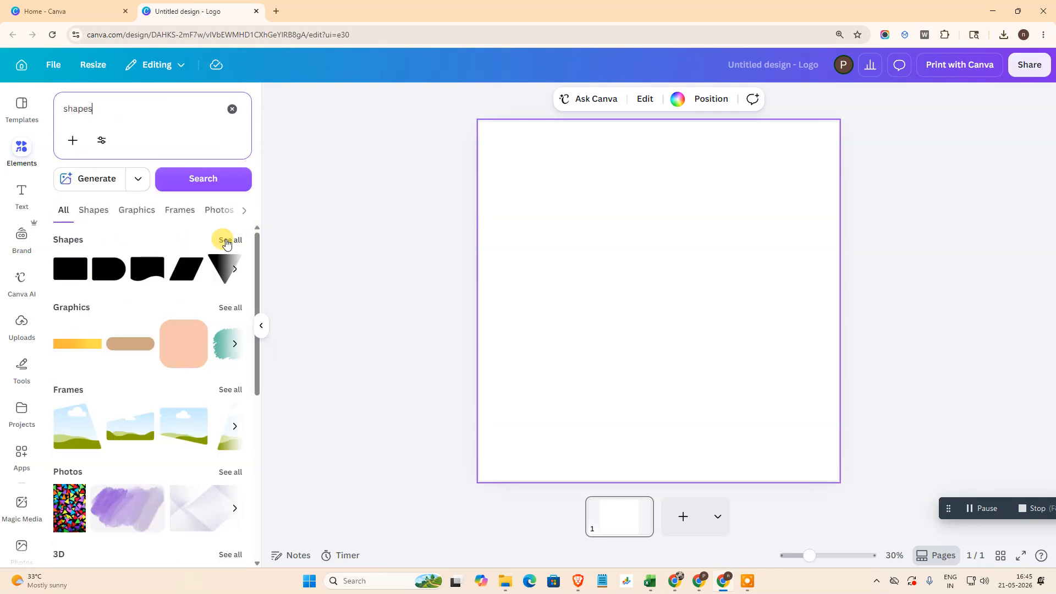
{"action": "left_click", "coordinate": [226, 241]}
{"action": "scroll", "coordinate": [218, 348], "scroll_direction": "down", "scroll_amount": 2}
{"action": "scroll", "coordinate": [216, 350], "scroll_direction": "up", "scroll_amount": 2}
{"action": "scroll", "coordinate": [193, 378], "scroll_direction": "down", "scroll_amount": 2}
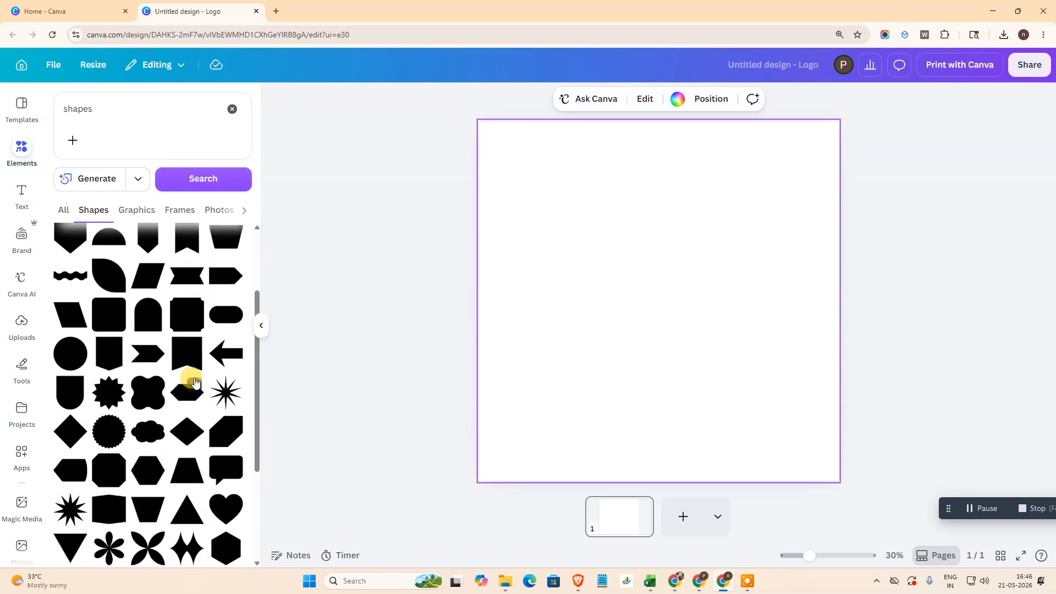
{"action": "left_click", "coordinate": [70, 361]}
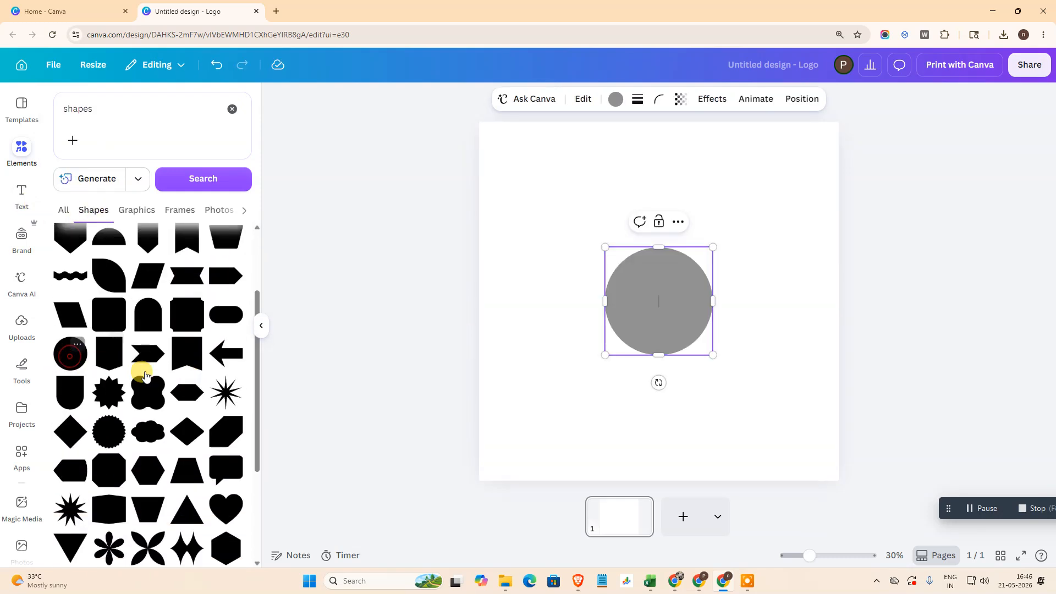
Enlarge the circle until it nearly fills the square page and centre it there
{"action": "left_click", "coordinate": [649, 300]}
{"action": "left_click_drag", "start_coordinate": [650, 299], "coordinate": [526, 187]}
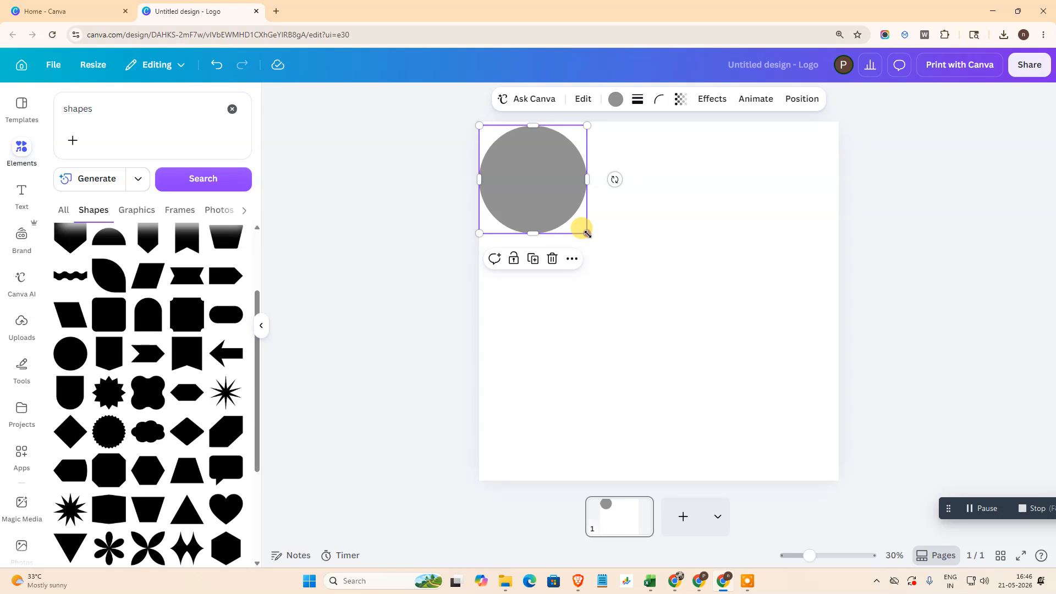
{"action": "left_click_drag", "start_coordinate": [587, 234], "coordinate": [829, 476]}
{"action": "left_click_drag", "start_coordinate": [629, 304], "coordinate": [631, 307]}
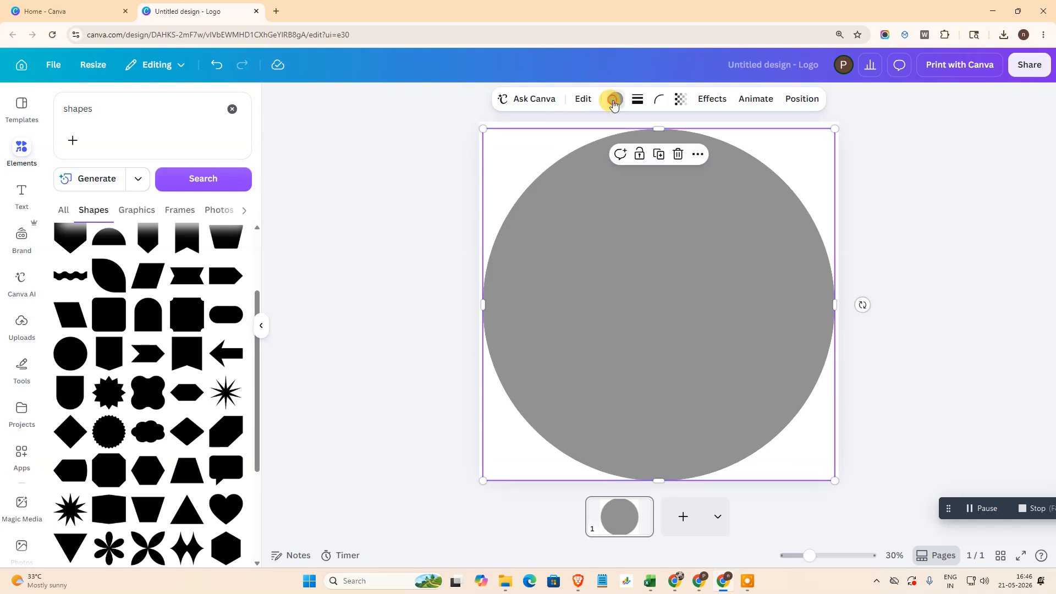
Remove the circle's fill and give it a solid outline with a stroke weight of 17
{"action": "left_click", "coordinate": [613, 101]}
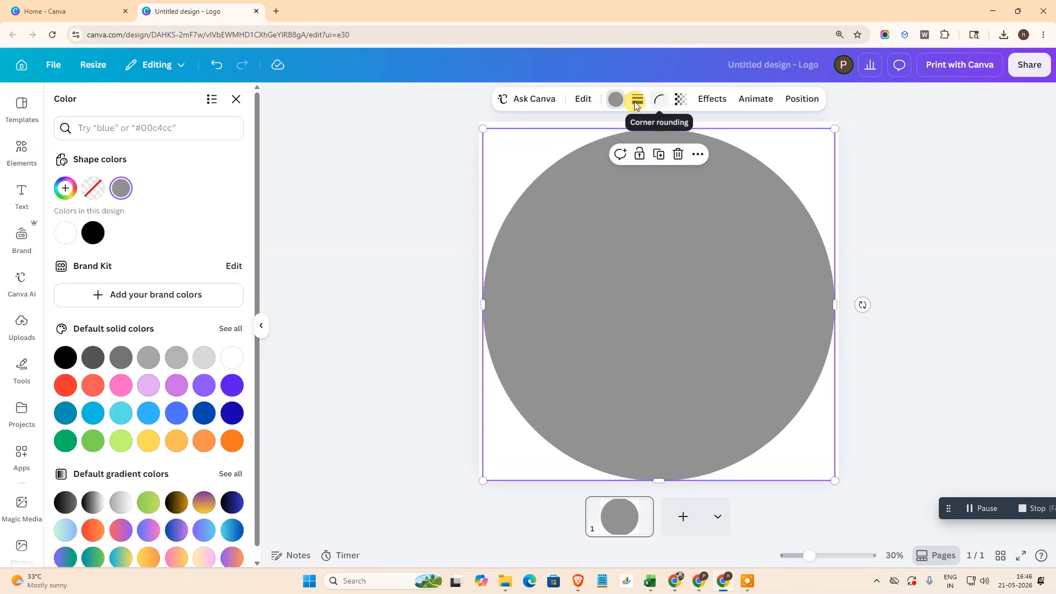
{"action": "left_click", "coordinate": [93, 188]}
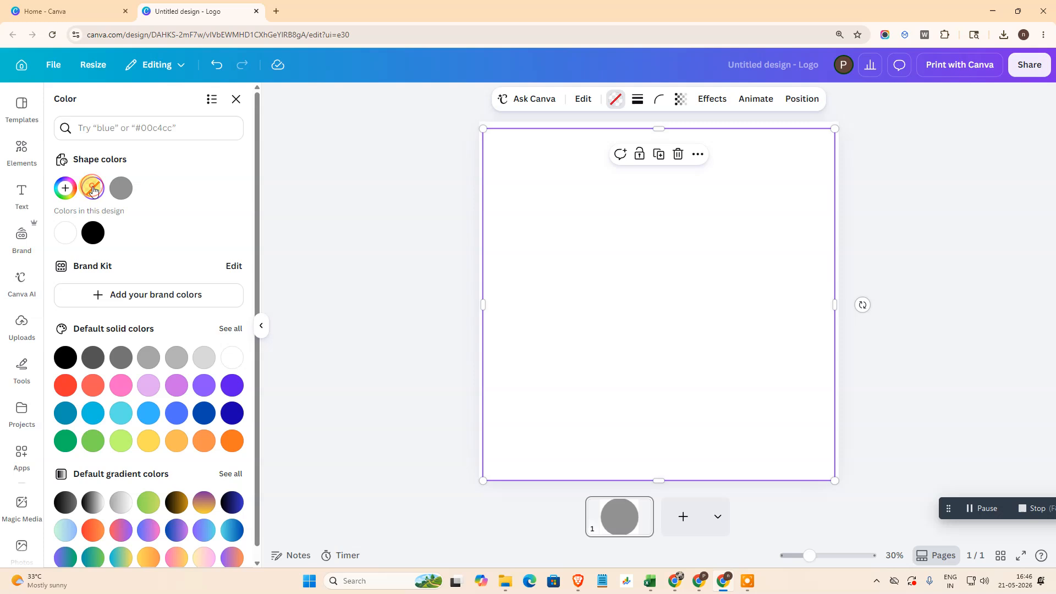
{"action": "left_click", "coordinate": [637, 100]}
{"action": "left_click_drag", "start_coordinate": [560, 184], "coordinate": [590, 187]}
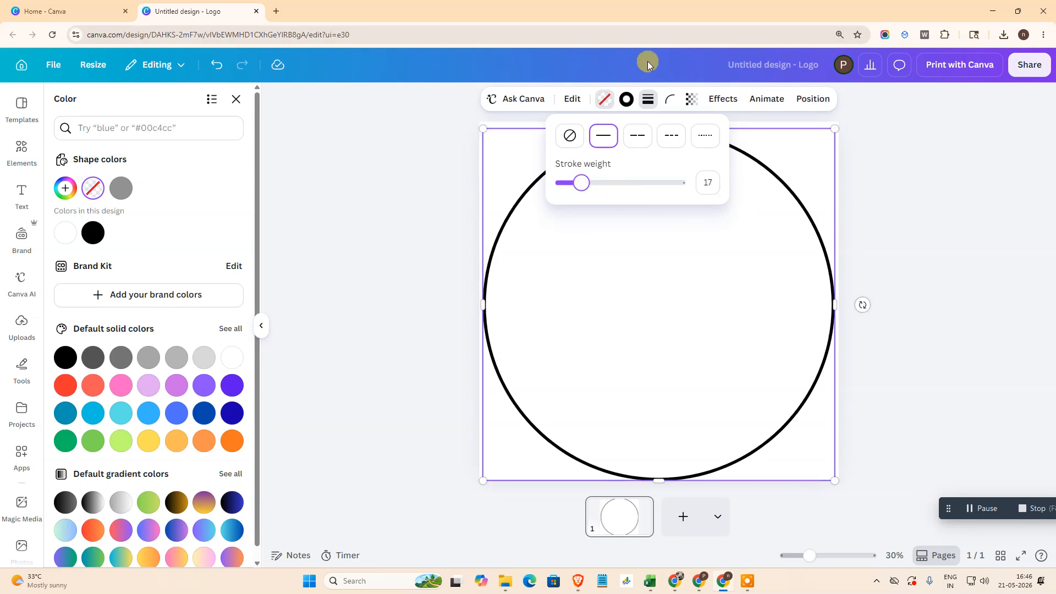
Change the circle's outline colour to dark blue from the default solid colours
{"action": "left_click", "coordinate": [626, 99]}
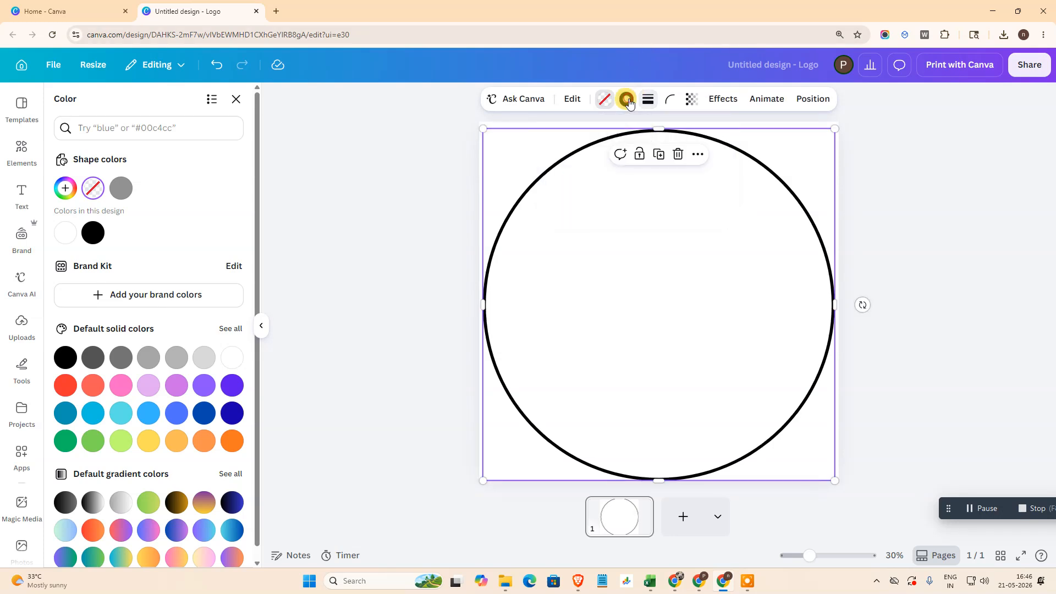
{"action": "left_click", "coordinate": [123, 383]}
{"action": "left_click", "coordinate": [203, 414]}
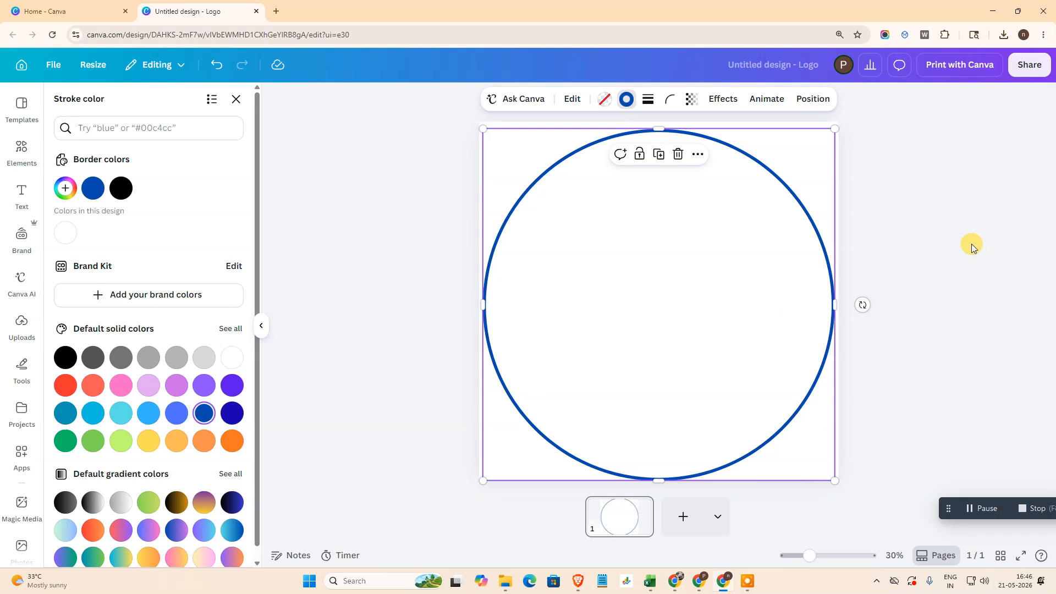
{"action": "left_click", "coordinate": [928, 251]}
{"action": "left_click", "coordinate": [702, 300]}
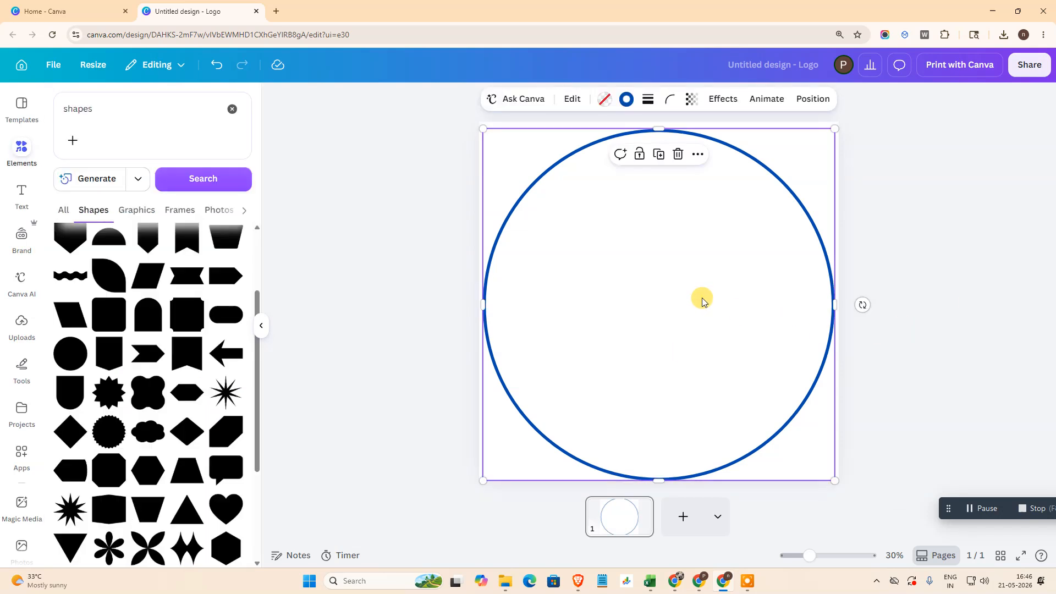
{"action": "left_click", "coordinate": [880, 199]}
Search the graphics category for "fruits" and look through the available illustrations
{"action": "left_click", "coordinate": [7, 155]}
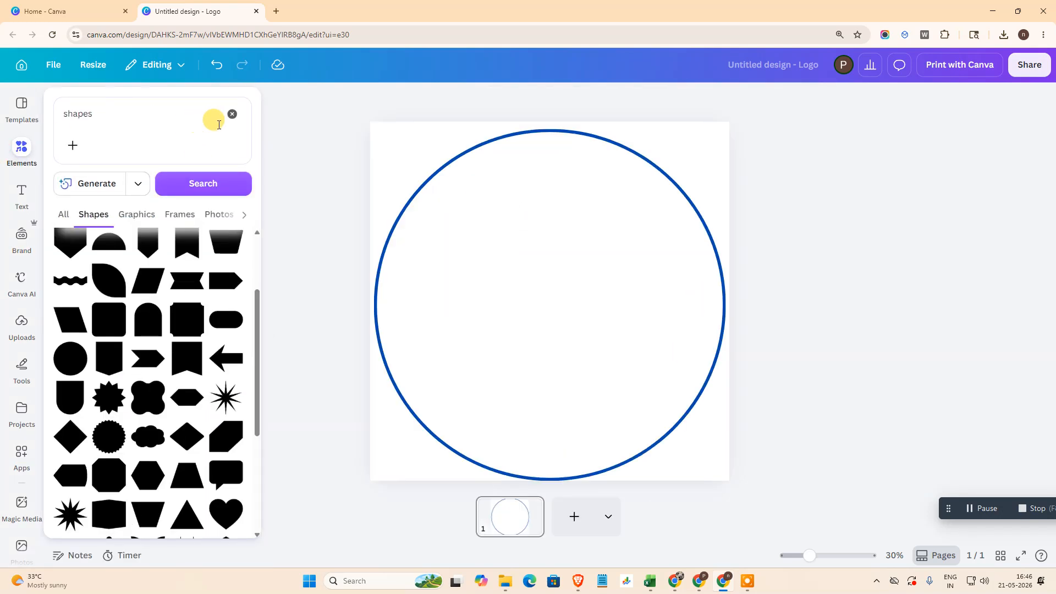
{"action": "left_click", "coordinate": [22, 149]}
{"action": "left_click", "coordinate": [149, 352]}
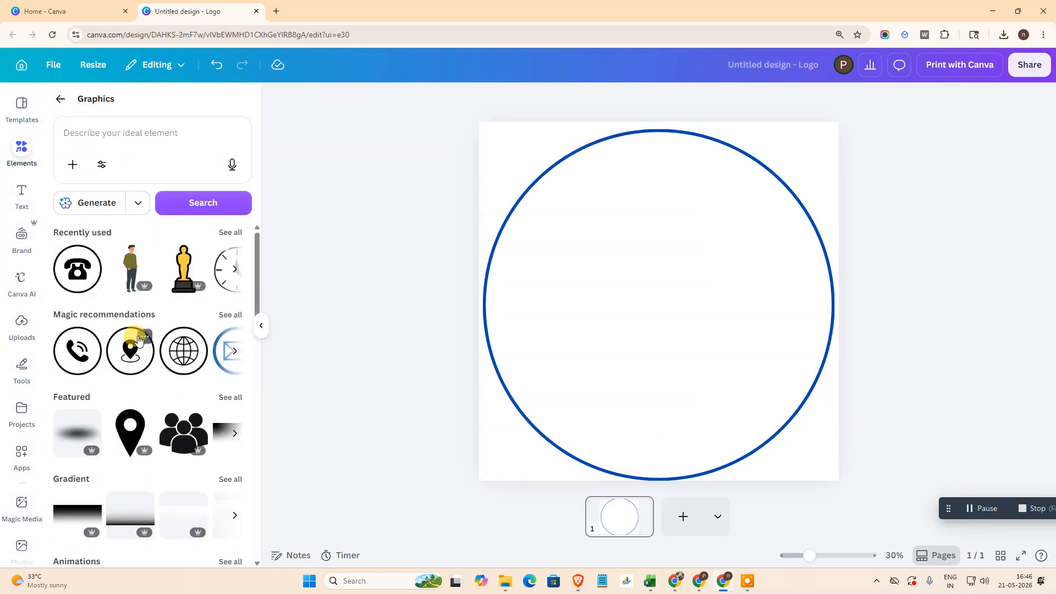
{"action": "scroll", "coordinate": [77, 325], "scroll_direction": "down", "scroll_amount": 1}
{"action": "scroll", "coordinate": [83, 264], "scroll_direction": "up", "scroll_amount": 1}
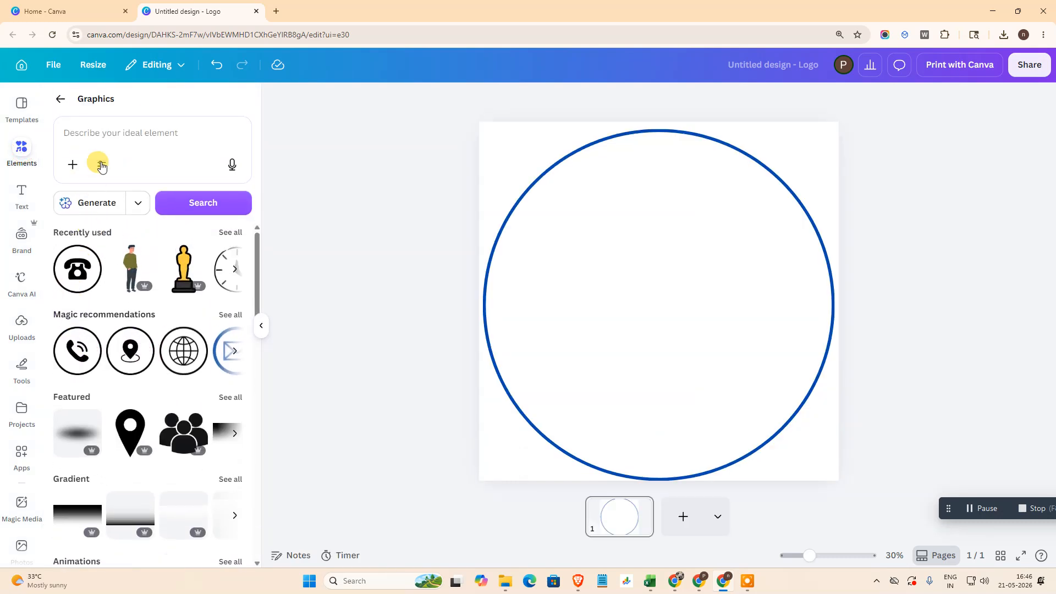
{"action": "left_click", "coordinate": [90, 139]}
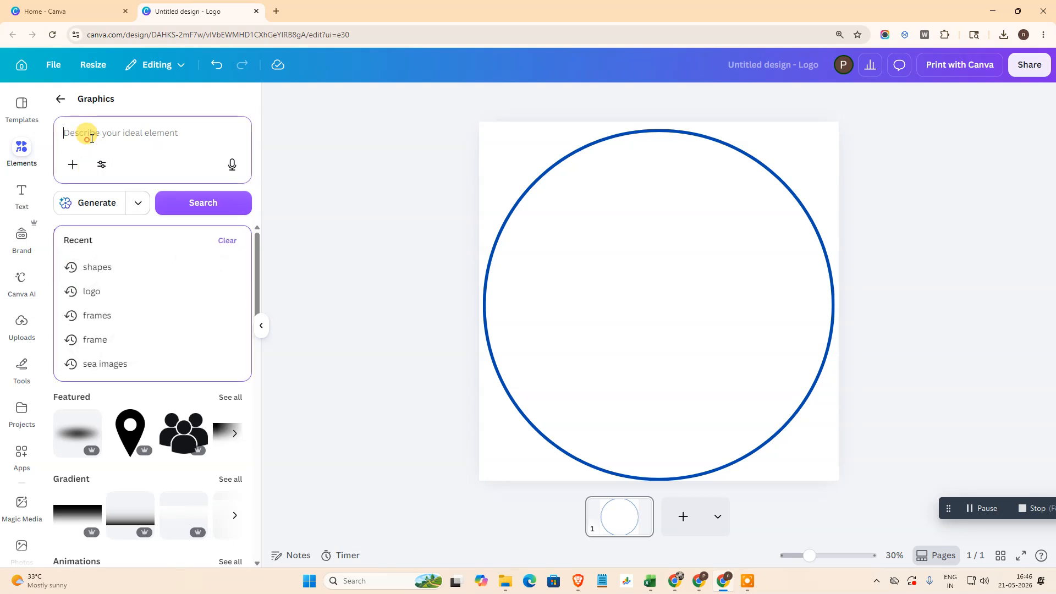
{"action": "type", "text": "f"}
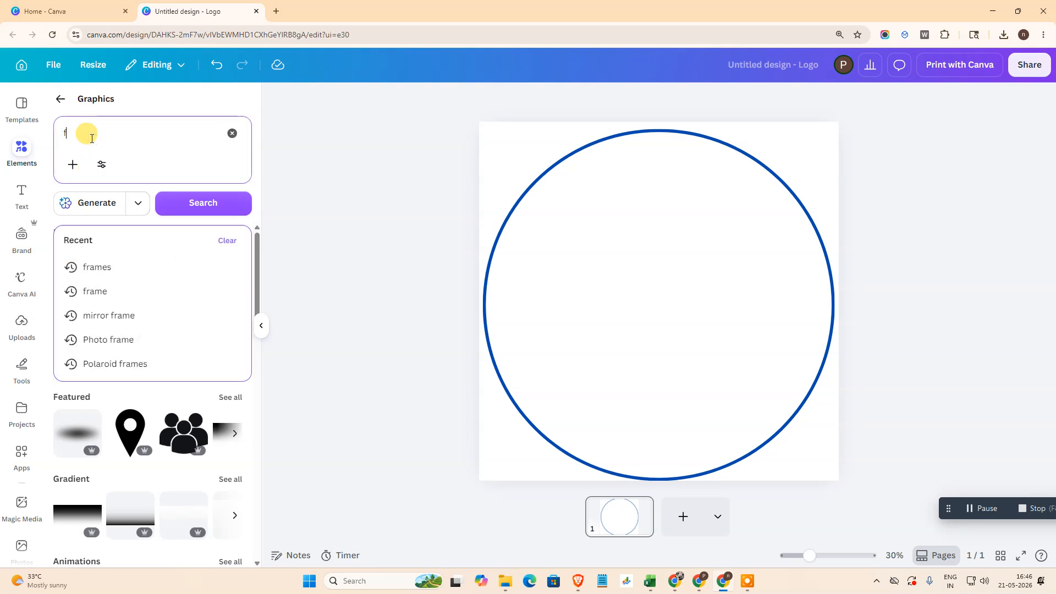
{"action": "type", "text": "ruits"}
{"action": "key", "text": "Return"}
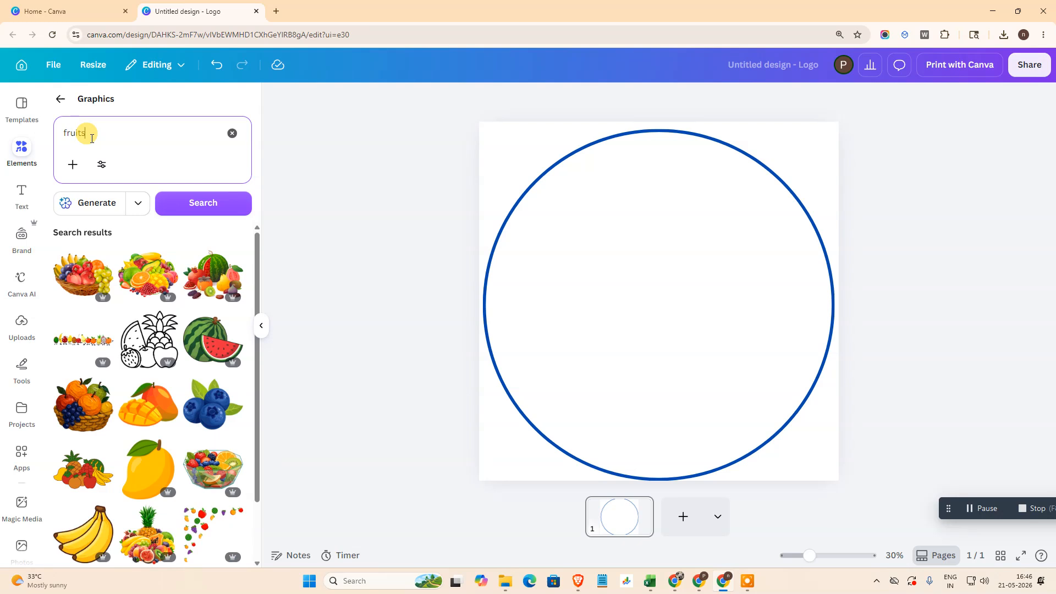
{"action": "scroll", "coordinate": [177, 233], "scroll_direction": "down", "scroll_amount": 8}
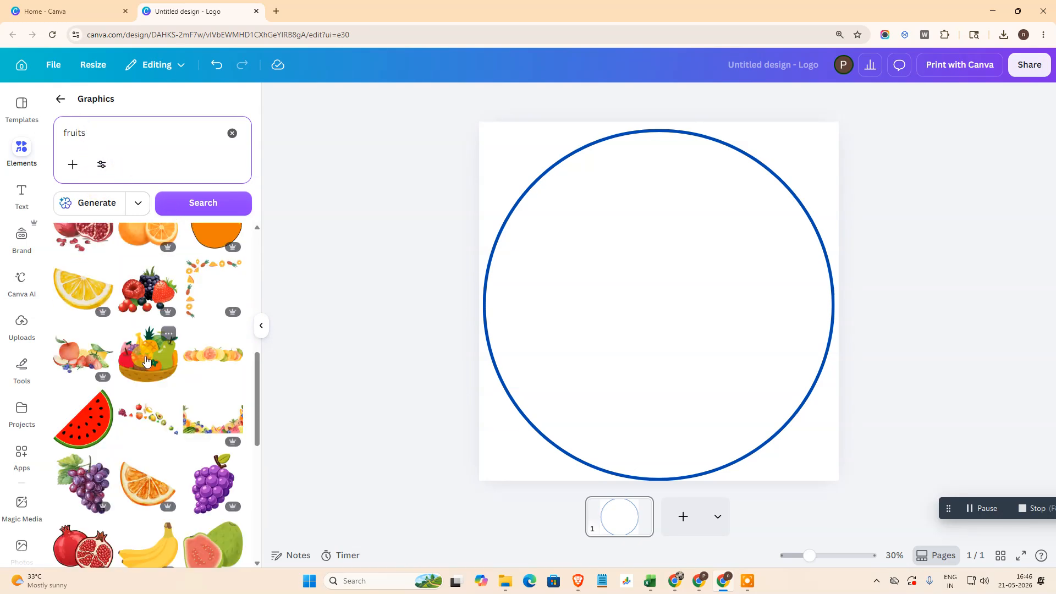
{"action": "scroll", "coordinate": [145, 355], "scroll_direction": "up", "scroll_amount": 8}
{"action": "left_click", "coordinate": [62, 100]}
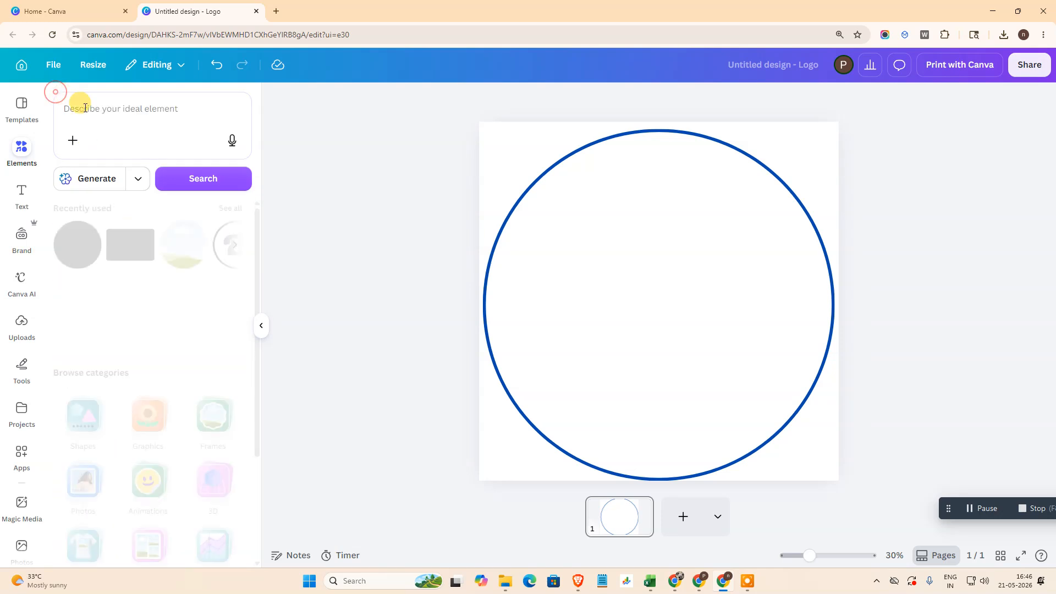
Search all elements for "fruits" and add the black line-art fruit graphic with watermelon, pineapple and apple
{"action": "left_click", "coordinate": [121, 121]}
{"action": "type", "text": "fruits"}
{"action": "key", "text": "Return"}
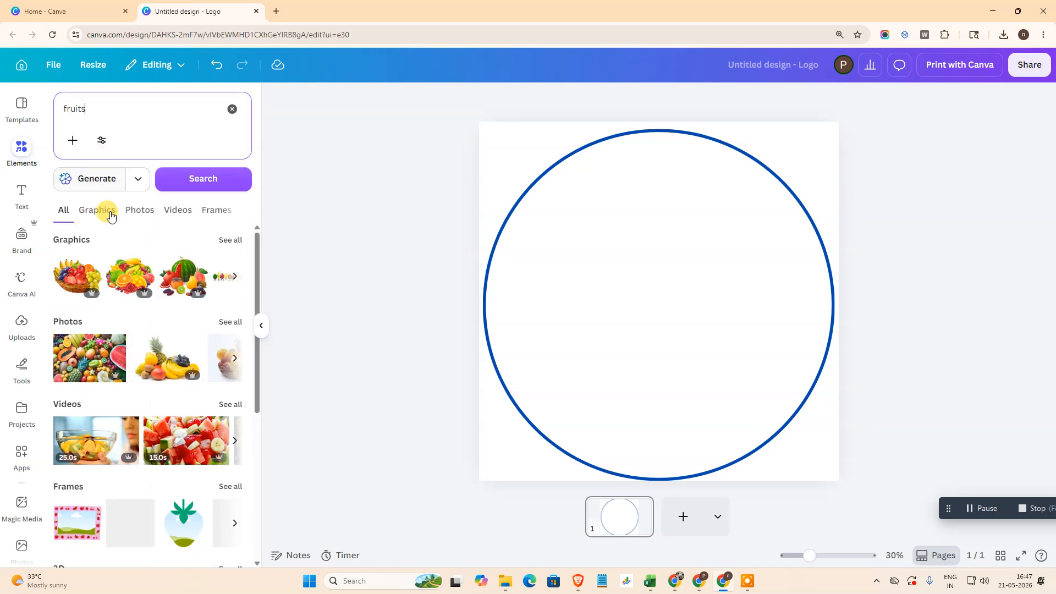
{"action": "left_click", "coordinate": [110, 213]}
{"action": "scroll", "coordinate": [99, 352], "scroll_direction": "down", "scroll_amount": 3}
{"action": "scroll", "coordinate": [133, 381], "scroll_direction": "up", "scroll_amount": 3}
{"action": "left_click", "coordinate": [142, 350]}
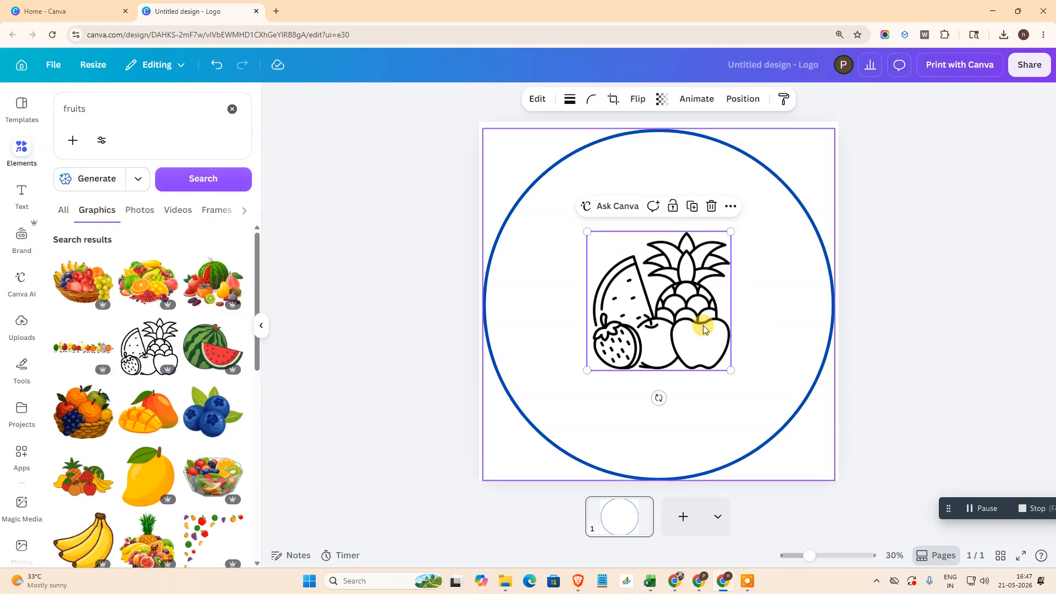
Scale the fruit graphic down slightly and position it in the middle of the circle
{"action": "left_click_drag", "start_coordinate": [730, 231], "coordinate": [676, 285]}
{"action": "left_click_drag", "start_coordinate": [639, 335], "coordinate": [668, 315]}
{"action": "left_click_drag", "start_coordinate": [702, 347], "coordinate": [680, 308]}
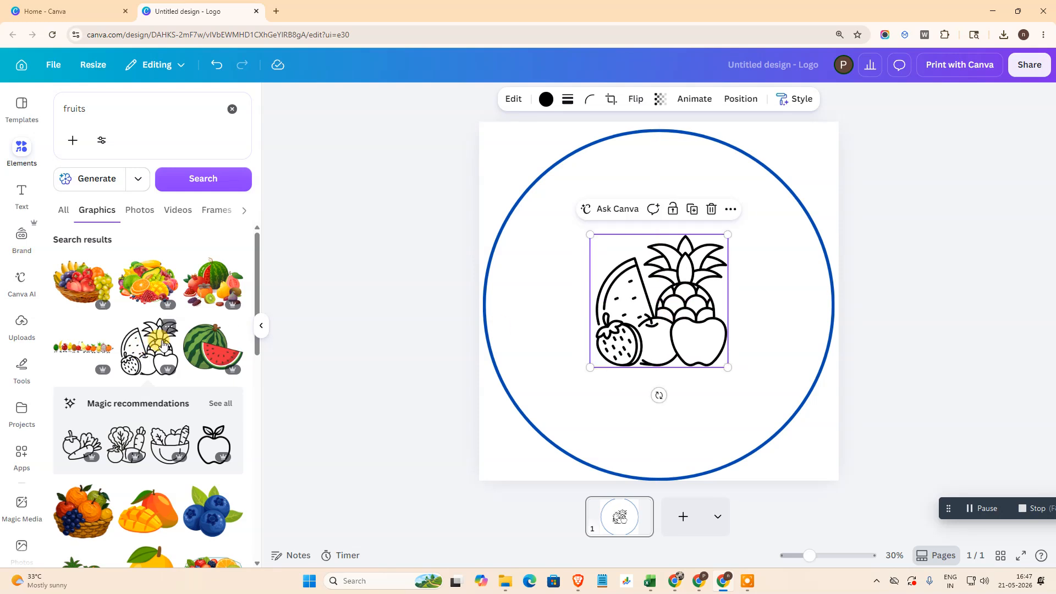
Look through graphics similar to the line-art fruit illustration
{"action": "left_click", "coordinate": [169, 330]}
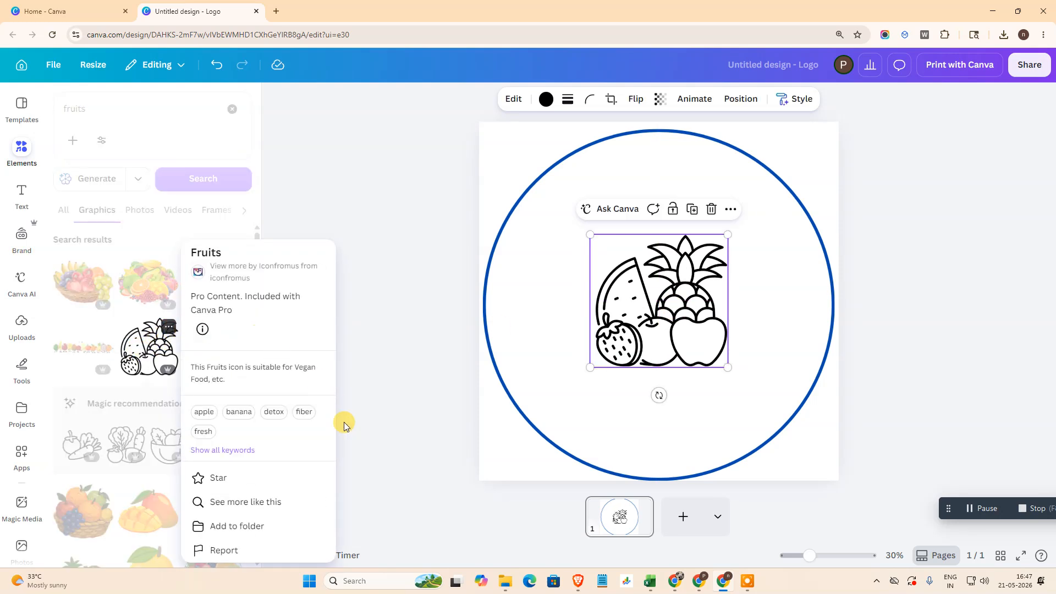
{"action": "left_click", "coordinate": [265, 498]}
{"action": "scroll", "coordinate": [169, 357], "scroll_direction": "down", "scroll_amount": 10}
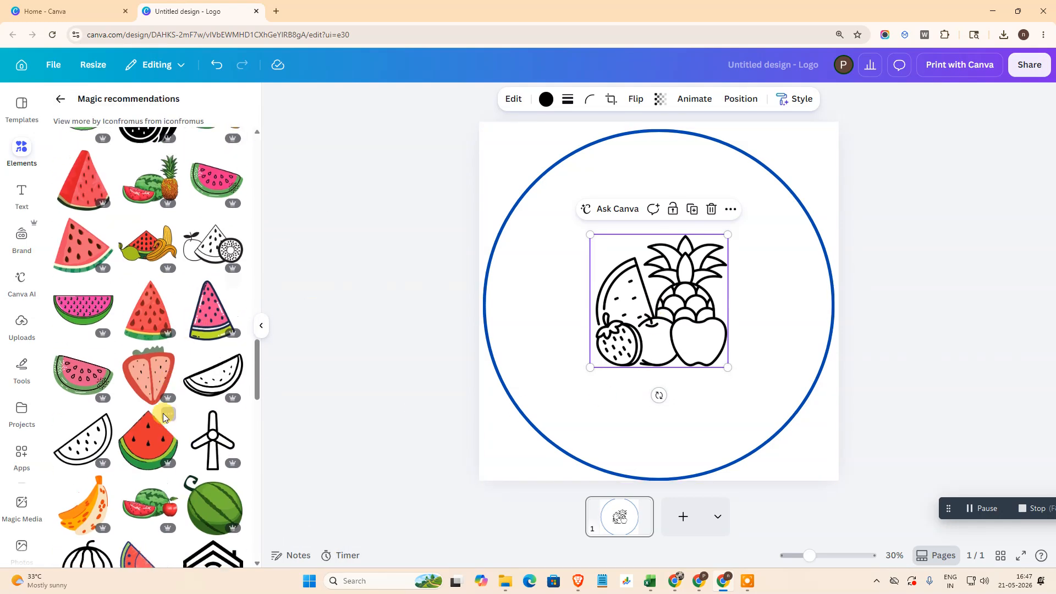
Shrink the fruit graphic further and centre it horizontally, slightly below the middle of the circle
{"action": "left_click_drag", "start_coordinate": [724, 242], "coordinate": [701, 258]}
{"action": "left_click_drag", "start_coordinate": [648, 306], "coordinate": [663, 319]}
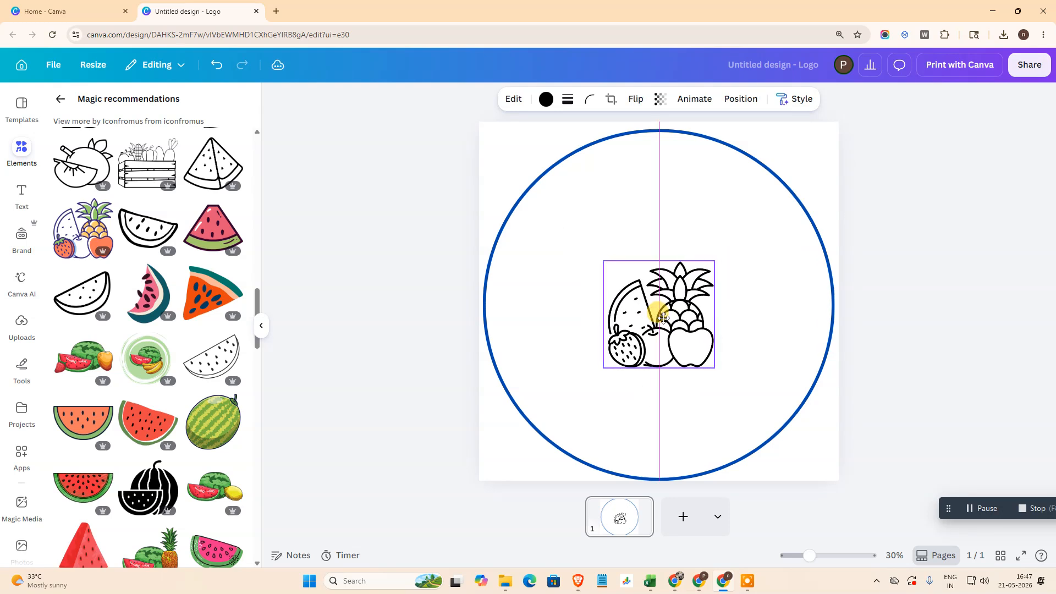
{"action": "left_click", "coordinate": [22, 194]}
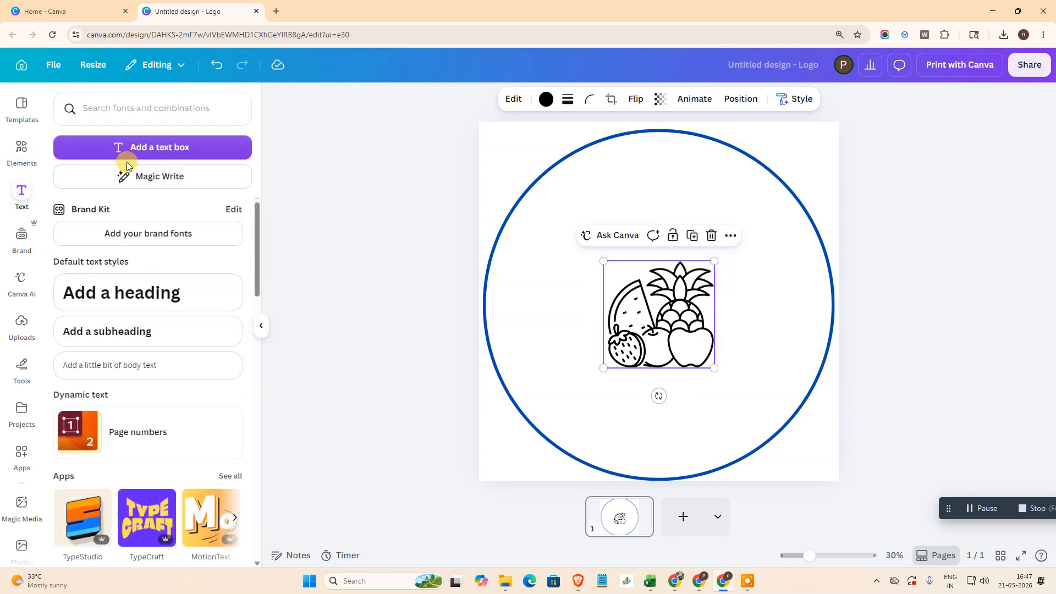
{"action": "left_click", "coordinate": [127, 157]}
{"action": "left_click", "coordinate": [627, 406]}
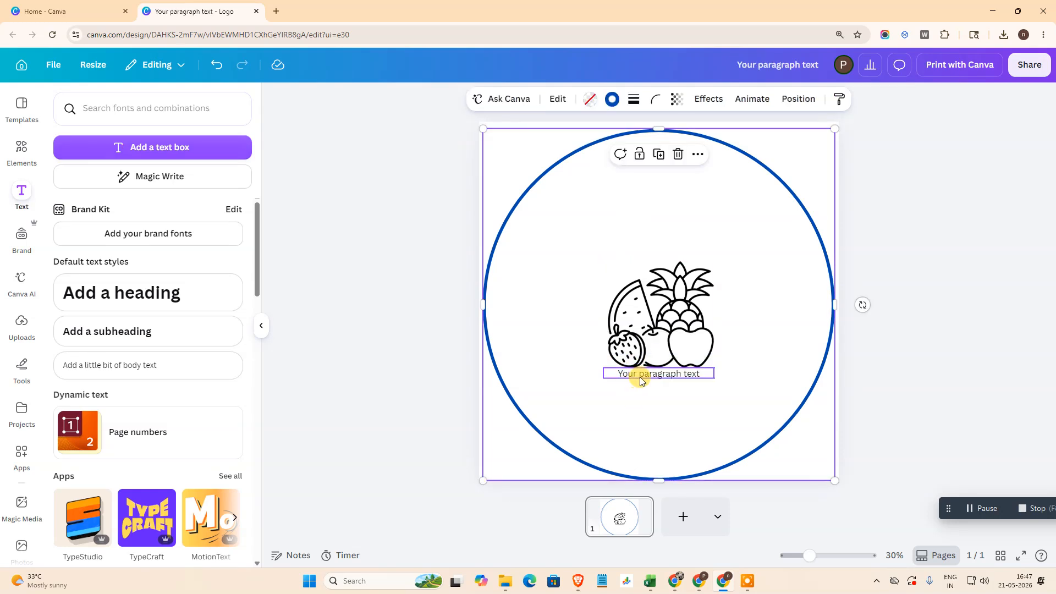
{"action": "left_click", "coordinate": [639, 379]}
{"action": "key", "text": "Delete"}
Add a heading above the fruit graphic inside the circle and set its text to "NETCAST"
{"action": "left_click", "coordinate": [134, 292]}
{"action": "left_click", "coordinate": [653, 328]}
{"action": "left_click_drag", "start_coordinate": [650, 311], "coordinate": [636, 229]}
{"action": "double_click", "coordinate": [631, 230]}
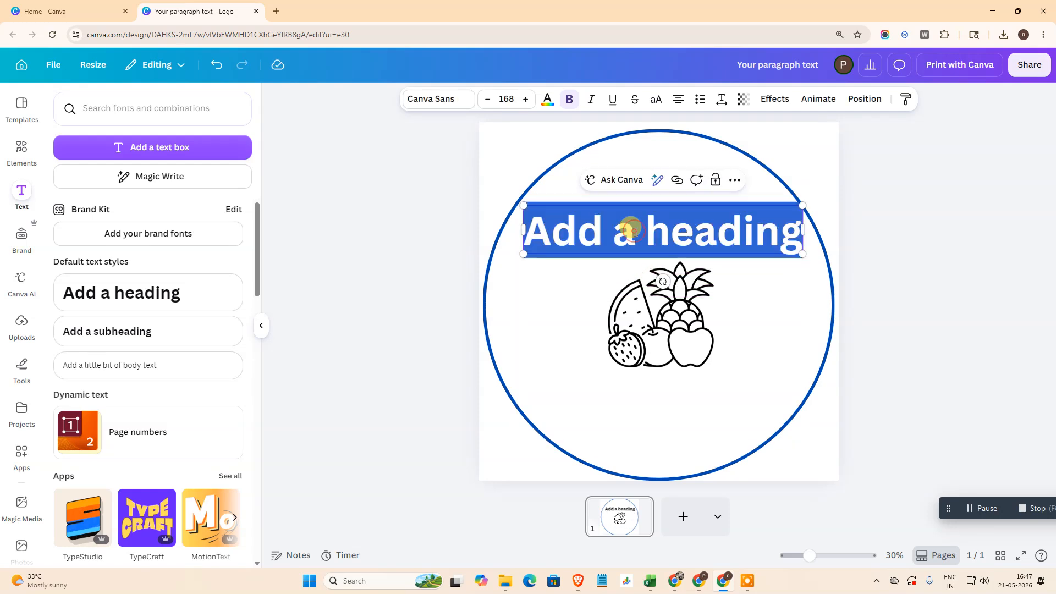
{"action": "type", "text": "NETCAST"}
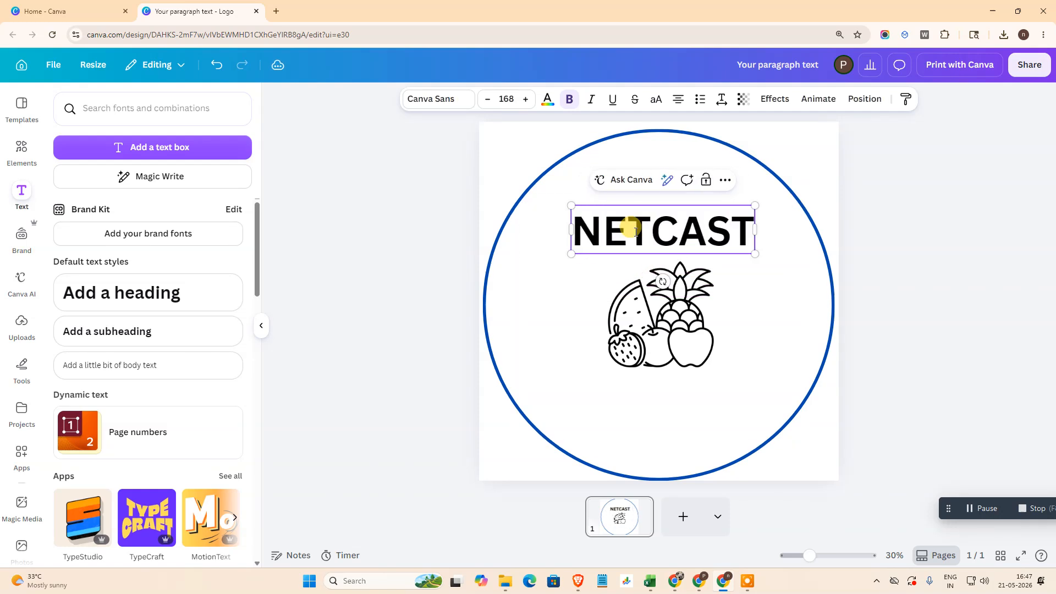
Enlarge the fruit graphic and centre it horizontally beneath the NETCAST heading
{"action": "left_click", "coordinate": [701, 354]}
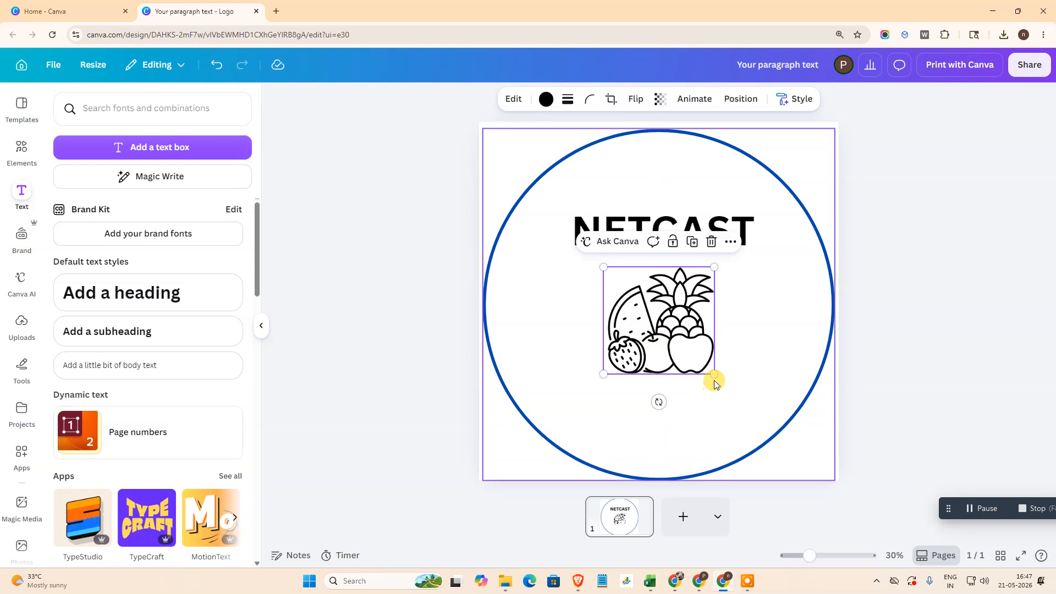
{"action": "left_click_drag", "start_coordinate": [713, 370], "coordinate": [748, 418]}
{"action": "mouse_move", "coordinate": [682, 325]}
{"action": "left_mouse_down"}
{"action": "mouse_move", "coordinate": [656, 321]}
{"action": "mouse_move", "coordinate": [667, 319]}
{"action": "left_mouse_up"}
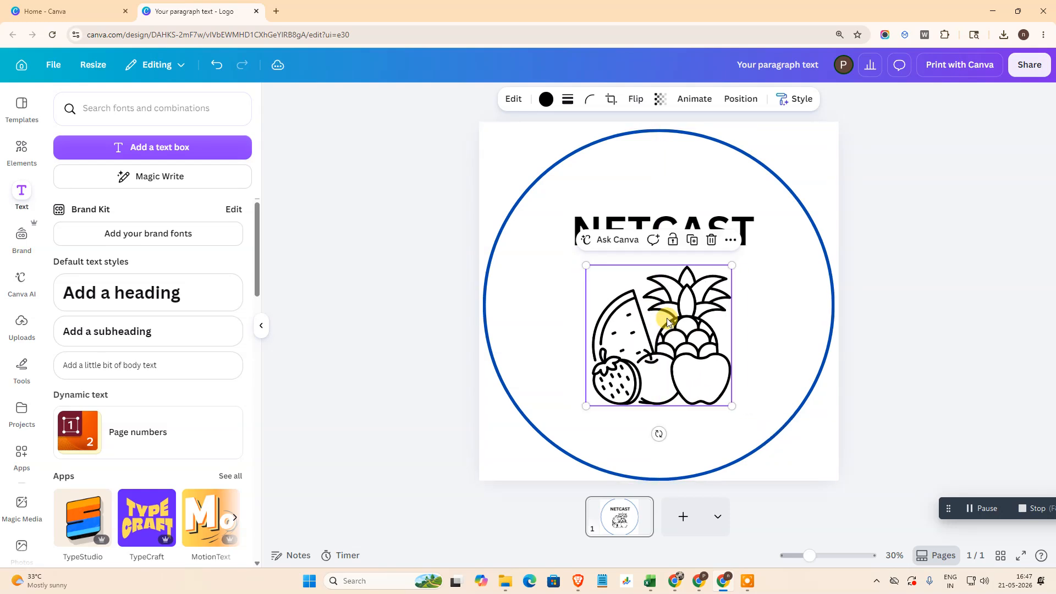
{"action": "left_click", "coordinate": [722, 231]}
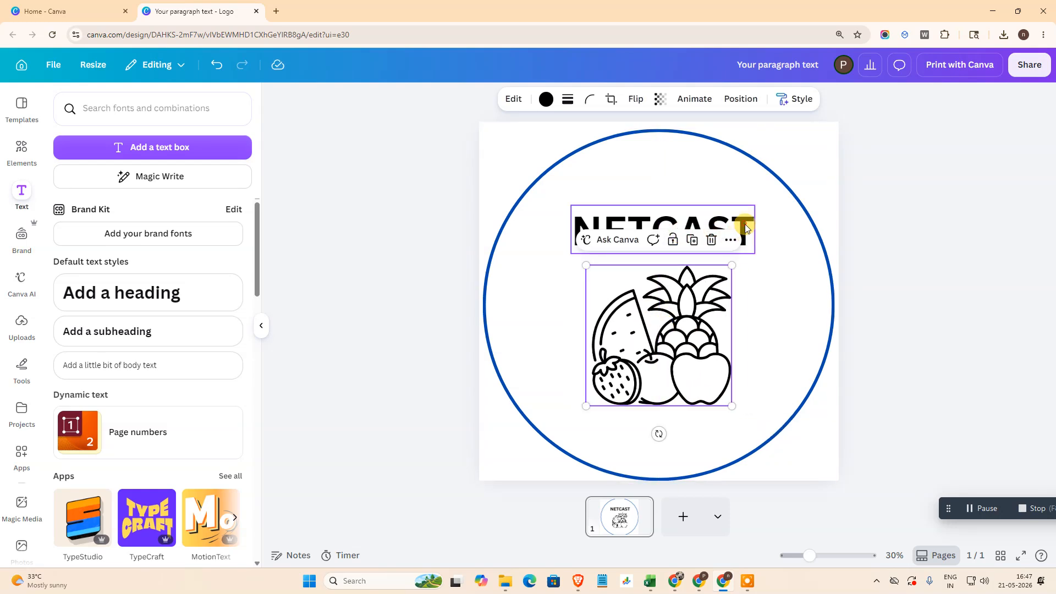
{"action": "left_click", "coordinate": [799, 201]}
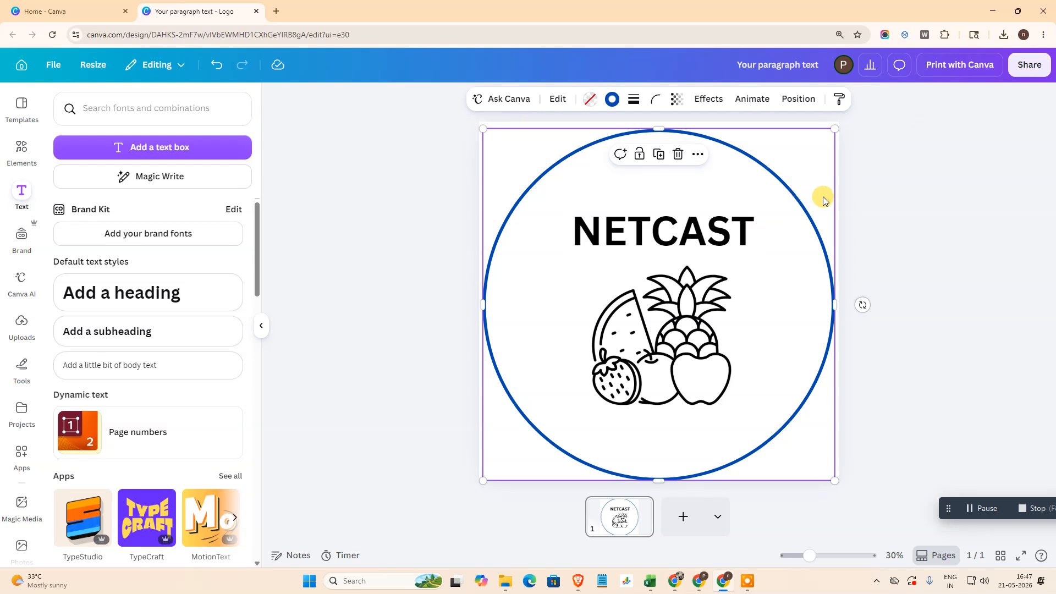
{"action": "left_click", "coordinate": [931, 287]}
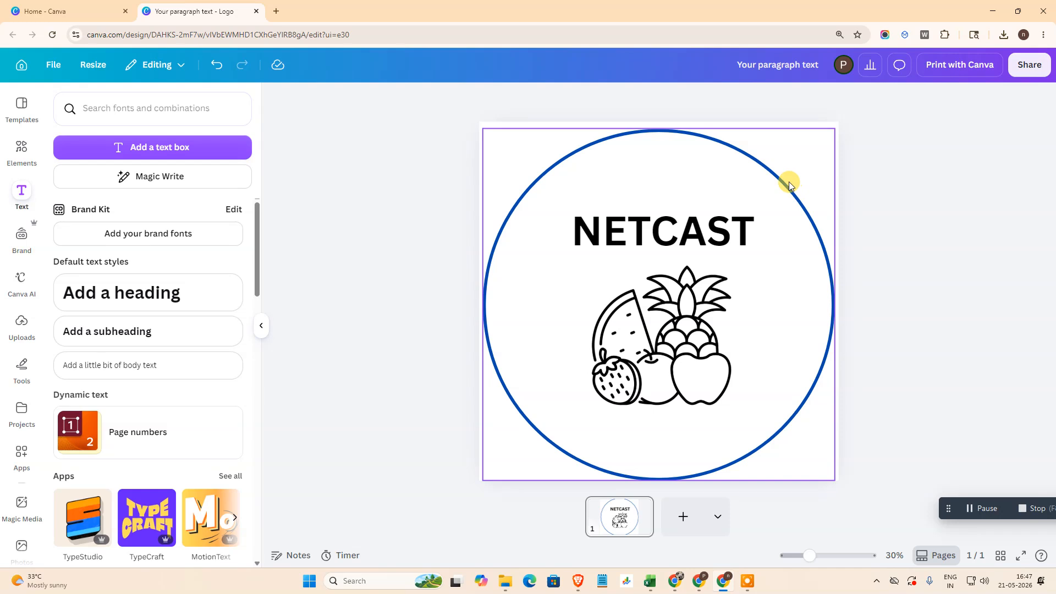
Copy and paste the blue ring, scale the copy down slightly and centre it inside the original ring
{"action": "left_click", "coordinate": [789, 186]}
{"action": "right_click", "coordinate": [765, 164]}
{"action": "left_click", "coordinate": [791, 153]}
{"action": "right_click", "coordinate": [792, 153]}
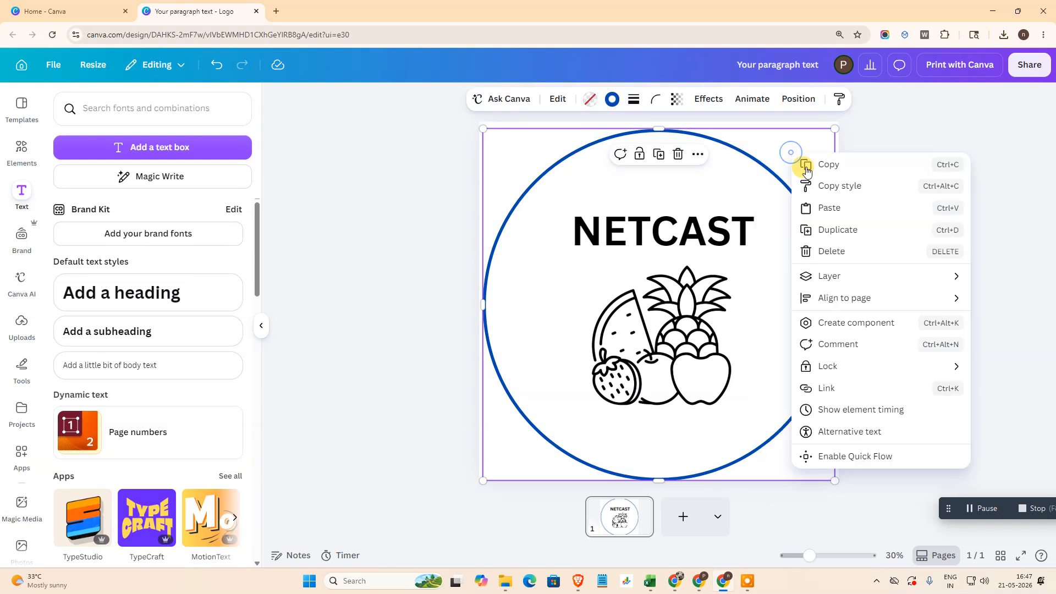
{"action": "left_click", "coordinate": [840, 212]}
{"action": "left_click_drag", "start_coordinate": [837, 131], "coordinate": [822, 146]}
{"action": "mouse_move", "coordinate": [718, 192]}
{"action": "left_mouse_down"}
{"action": "mouse_move", "coordinate": [714, 181]}
{"action": "mouse_move", "coordinate": [721, 186]}
{"action": "left_mouse_up"}
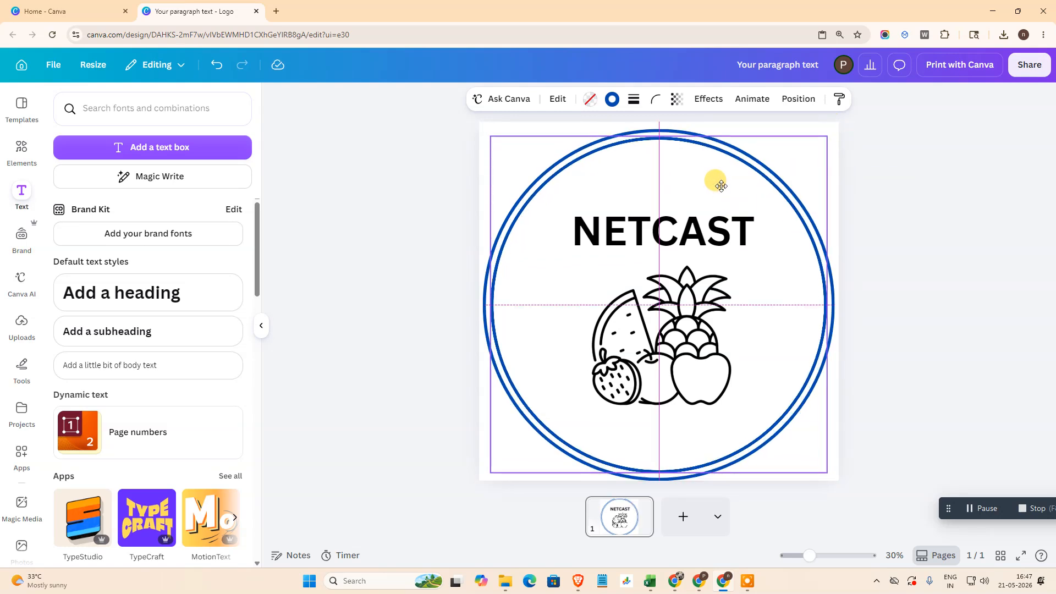
{"action": "left_click", "coordinate": [998, 205]}
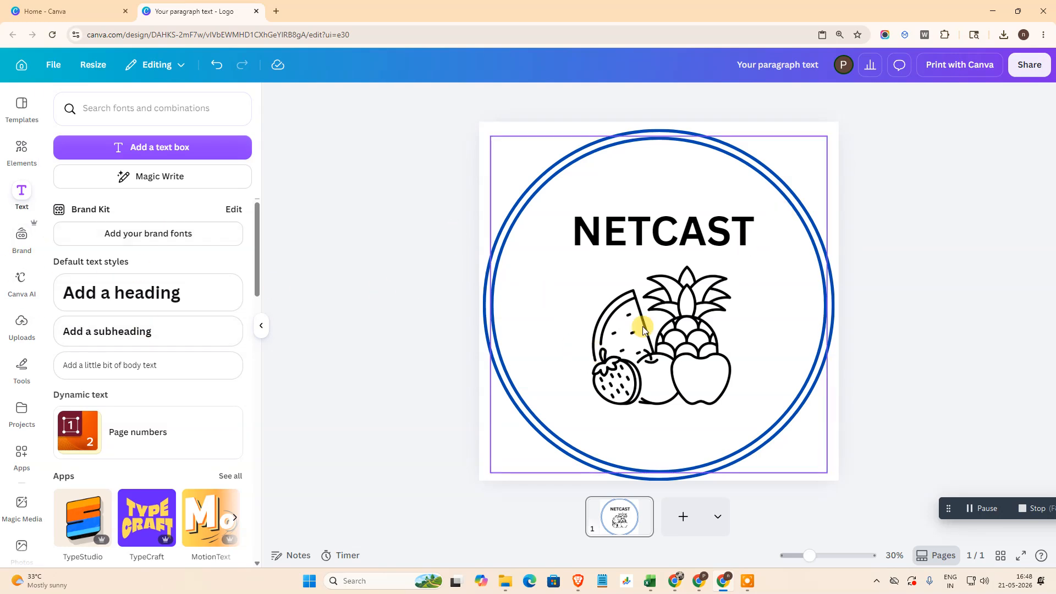
Group the two rings, the heading and the fruit graphic, then scale the group down and centre it on the page
{"action": "left_click_drag", "start_coordinate": [994, 372], "coordinate": [316, 132]}
{"action": "left_click", "coordinate": [627, 154]}
{"action": "left_click", "coordinate": [962, 223]}
{"action": "left_click", "coordinate": [740, 273]}
{"action": "left_click_drag", "start_coordinate": [833, 129], "coordinate": [744, 220]}
{"action": "left_click_drag", "start_coordinate": [628, 329], "coordinate": [660, 253]}
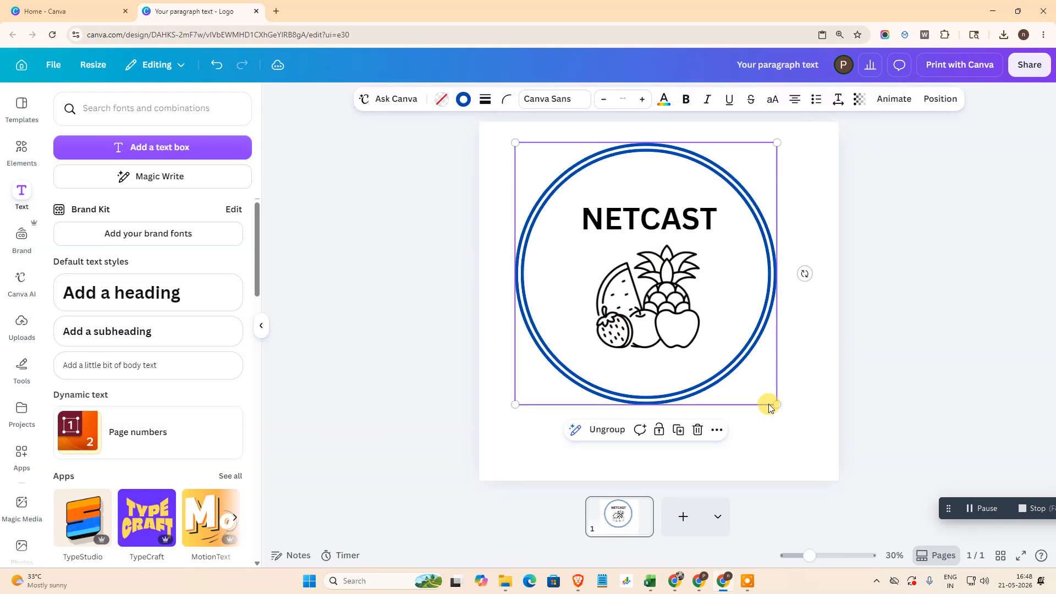
{"action": "left_click_drag", "start_coordinate": [777, 405], "coordinate": [831, 460]}
{"action": "mouse_move", "coordinate": [740, 328]}
{"action": "left_mouse_down"}
{"action": "mouse_move", "coordinate": [711, 315]}
{"action": "mouse_move", "coordinate": [724, 327]}
{"action": "left_mouse_up"}
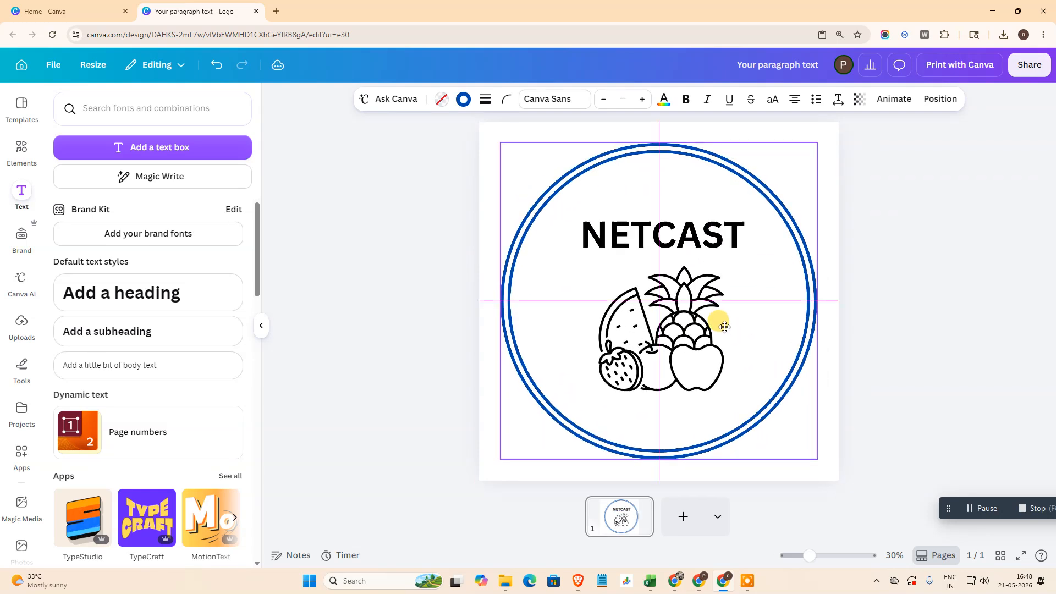
{"action": "left_click", "coordinate": [966, 212]}
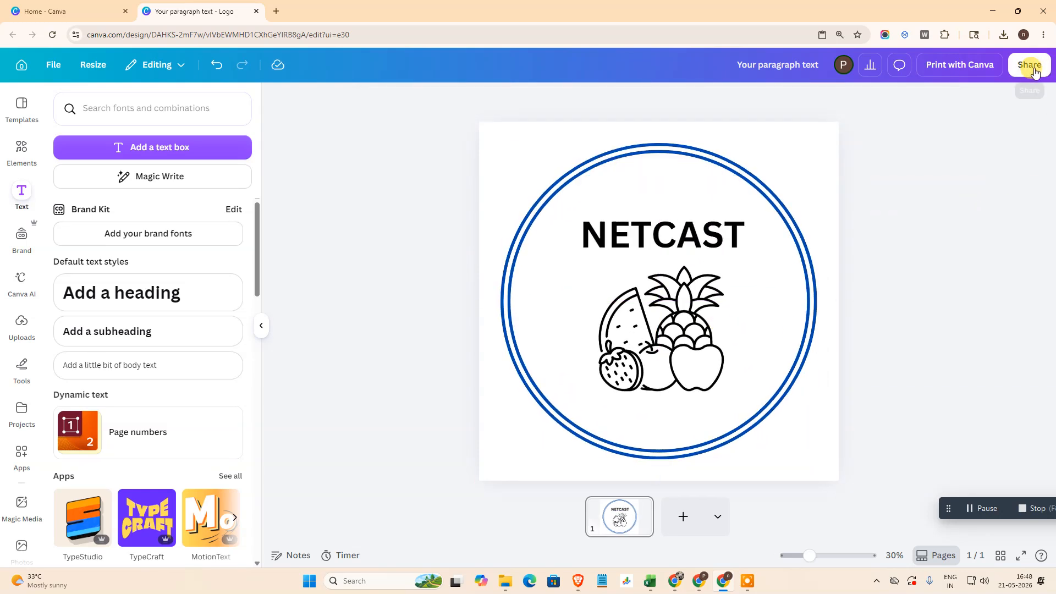
Examine the logo's download options, trying PDF Print and PNG at size 1.5, and leave them
{"action": "left_click", "coordinate": [1029, 64]}
{"action": "left_click", "coordinate": [849, 329]}
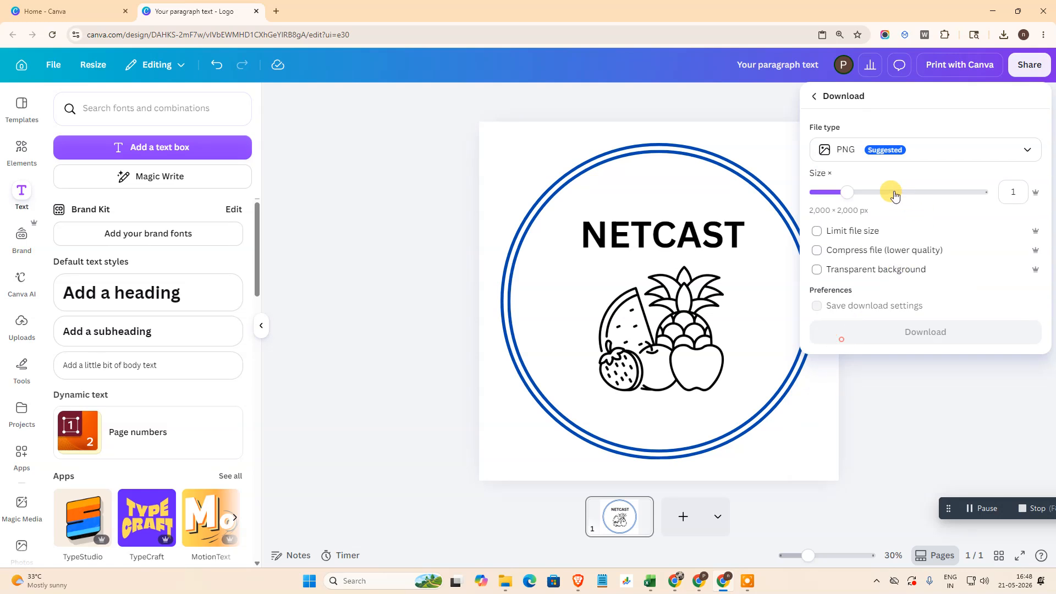
{"action": "left_click", "coordinate": [865, 149]}
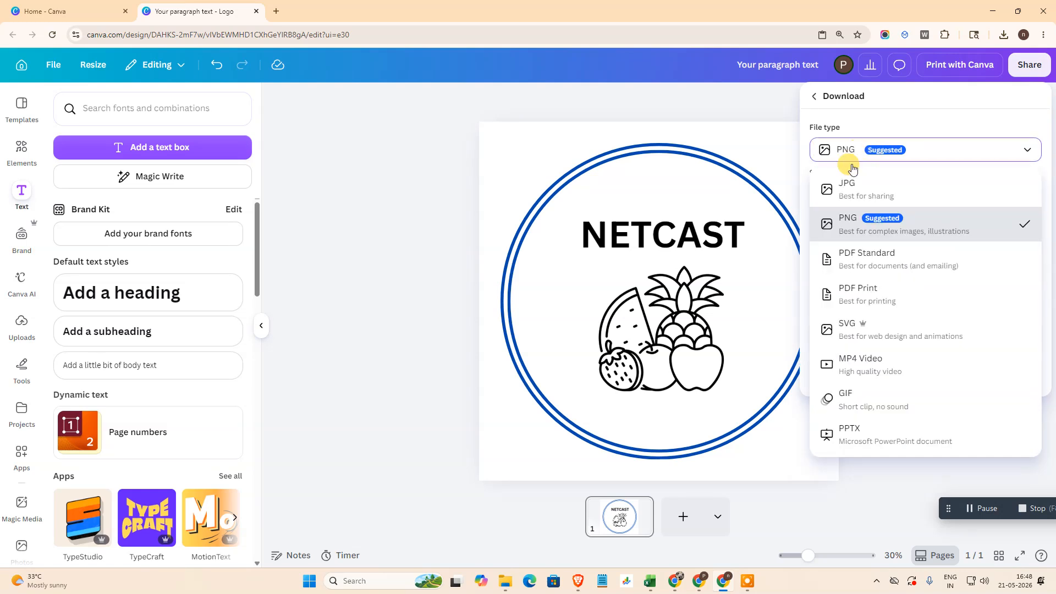
{"action": "left_click", "coordinate": [851, 301]}
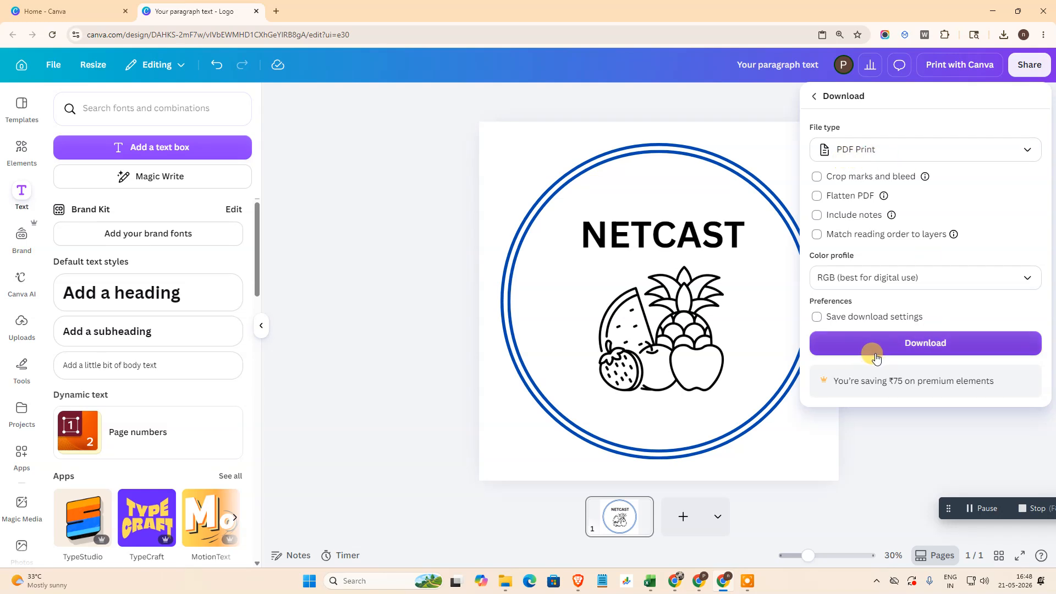
{"action": "left_click", "coordinate": [978, 149]}
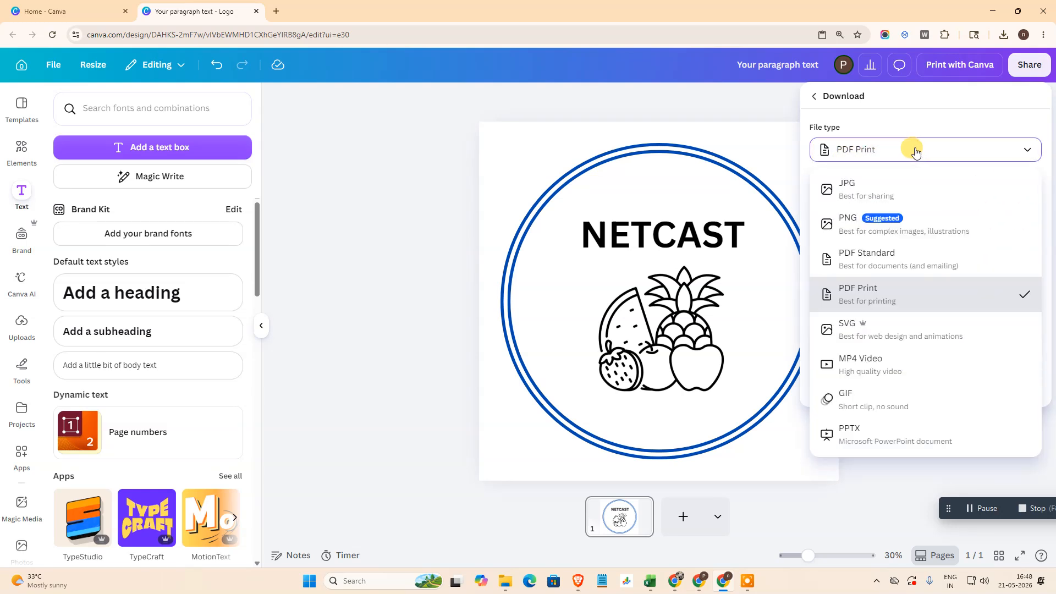
{"action": "left_click", "coordinate": [920, 228]}
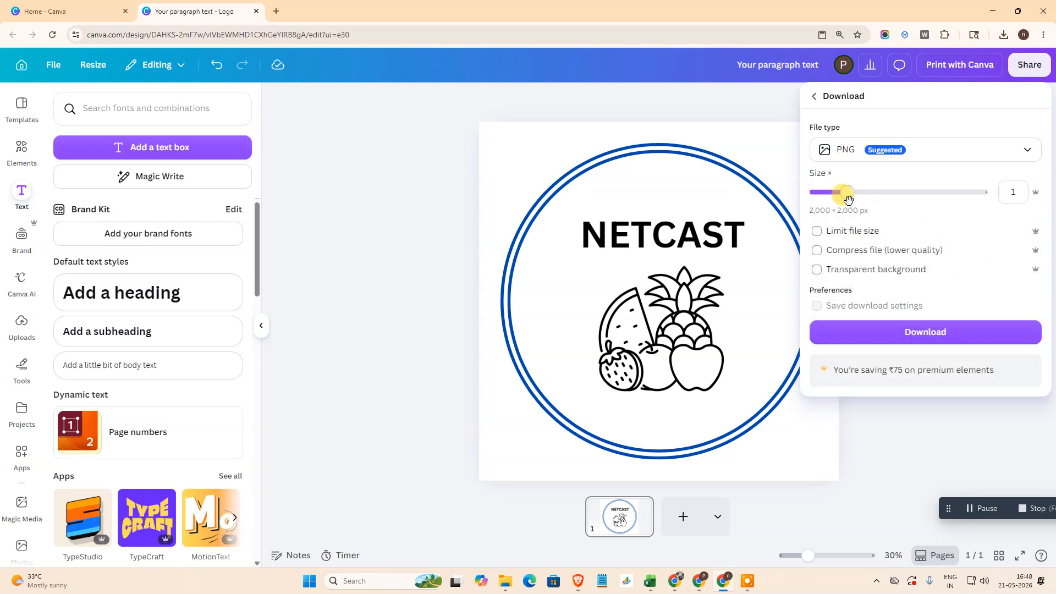
{"action": "left_click_drag", "start_coordinate": [875, 196], "coordinate": [878, 194]}
{"action": "left_click", "coordinate": [886, 333]}
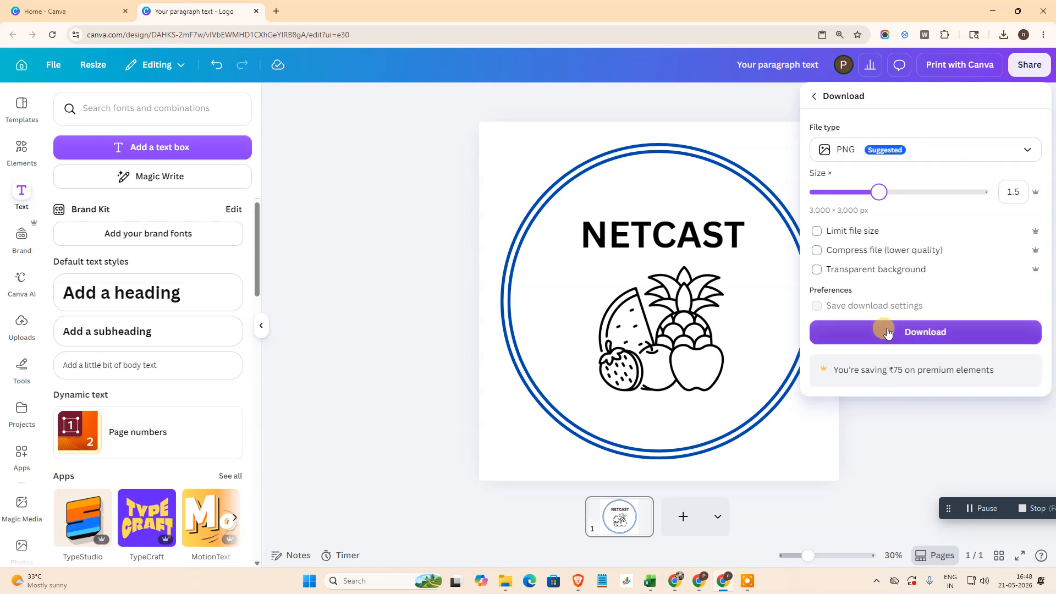
{"action": "left_click", "coordinate": [450, 220]}
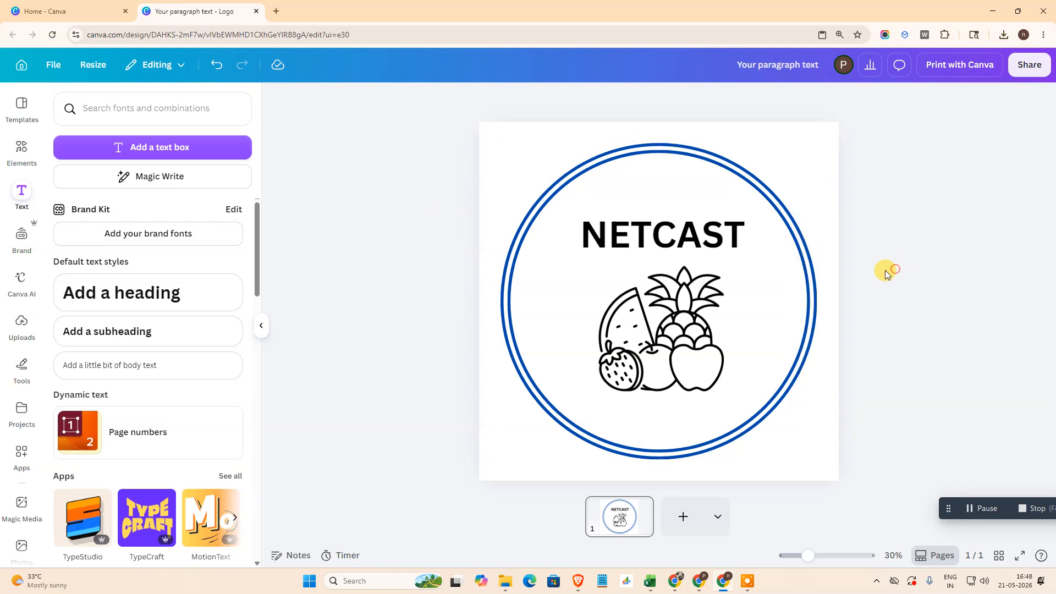
Delete the grouped logo from the page and search the elements for "FRAMES"
{"action": "left_click", "coordinate": [713, 296]}
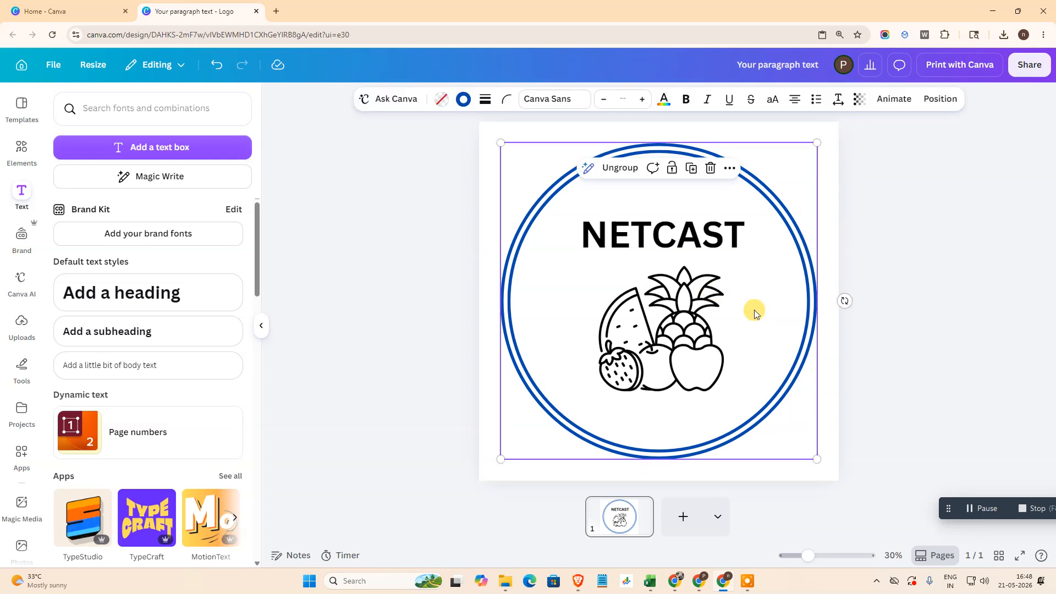
{"action": "key", "text": "Delete"}
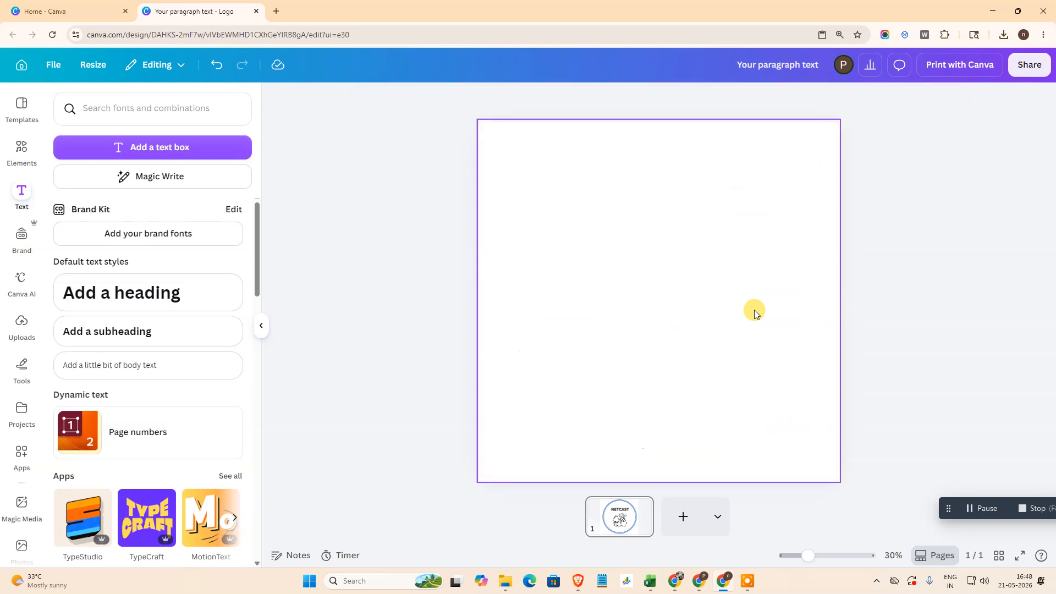
{"action": "left_click", "coordinate": [17, 152]}
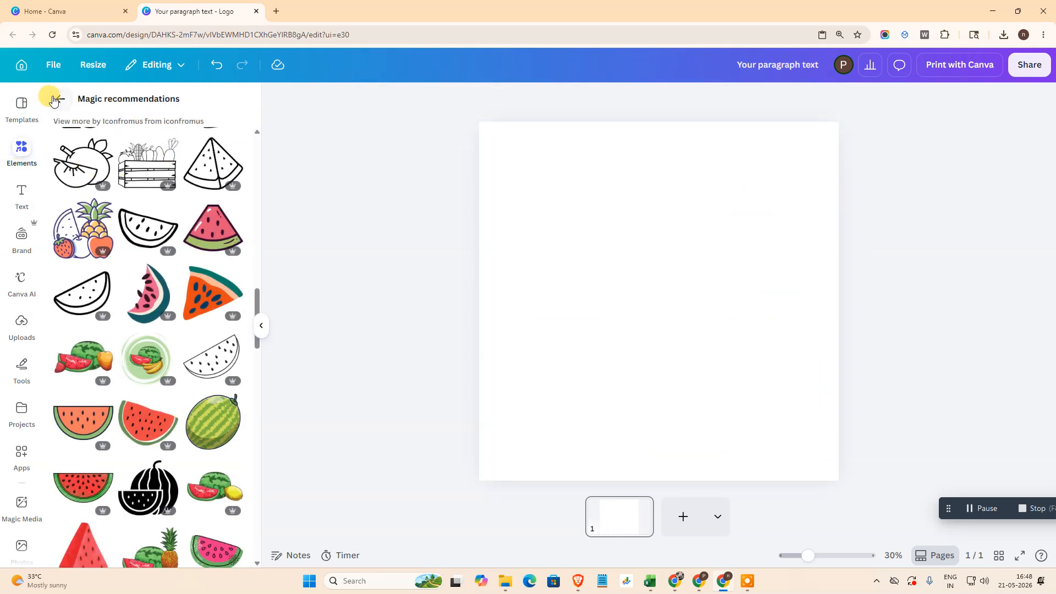
{"action": "left_click", "coordinate": [55, 95]}
{"action": "left_click", "coordinate": [21, 152]}
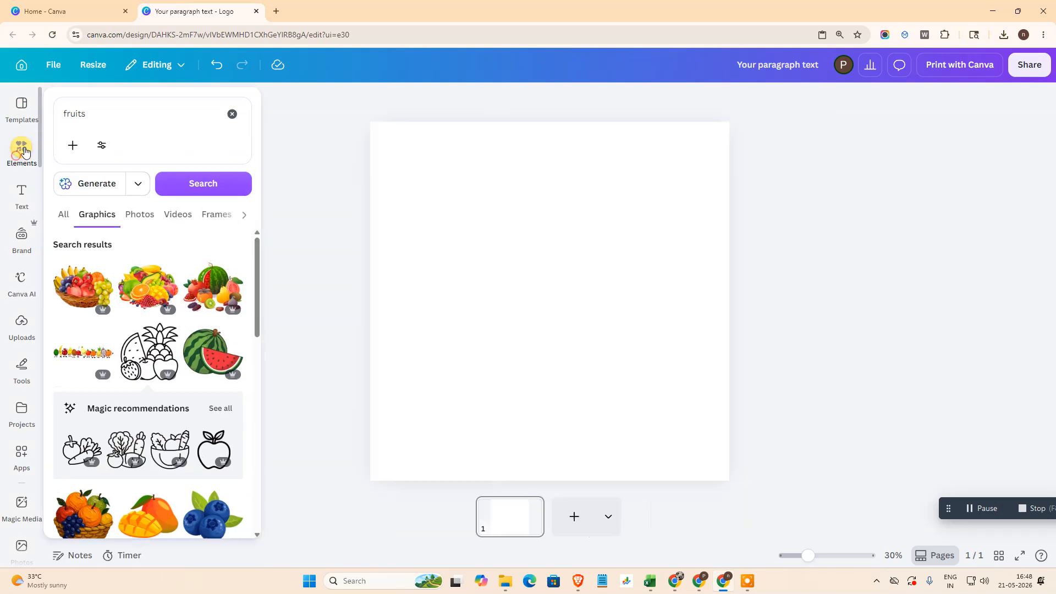
{"action": "left_click", "coordinate": [232, 116]}
{"action": "left_click", "coordinate": [104, 109]}
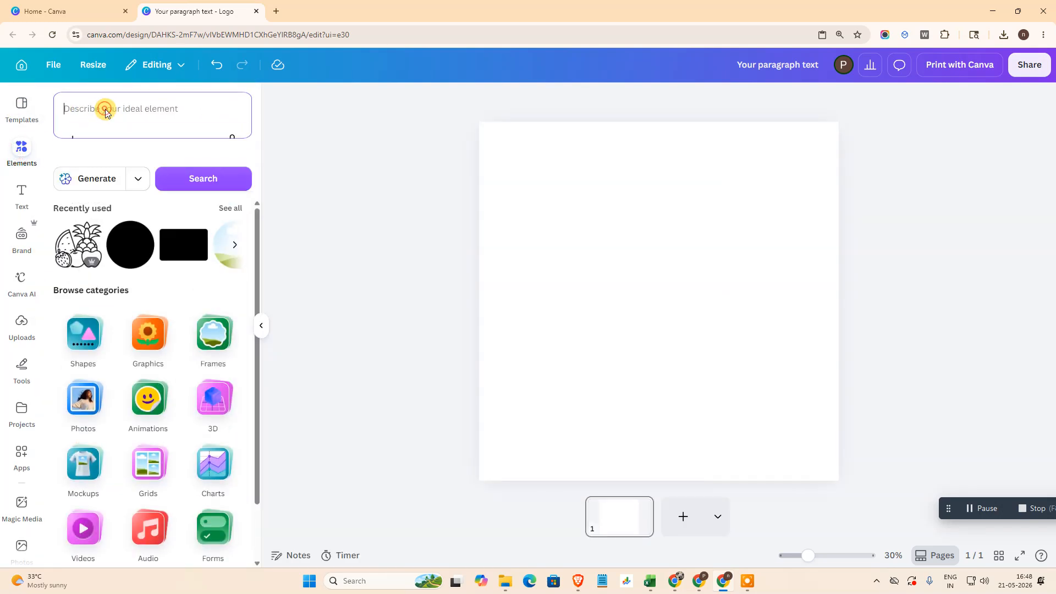
{"action": "type", "text": "FRAMES"}
{"action": "key", "text": "Return"}
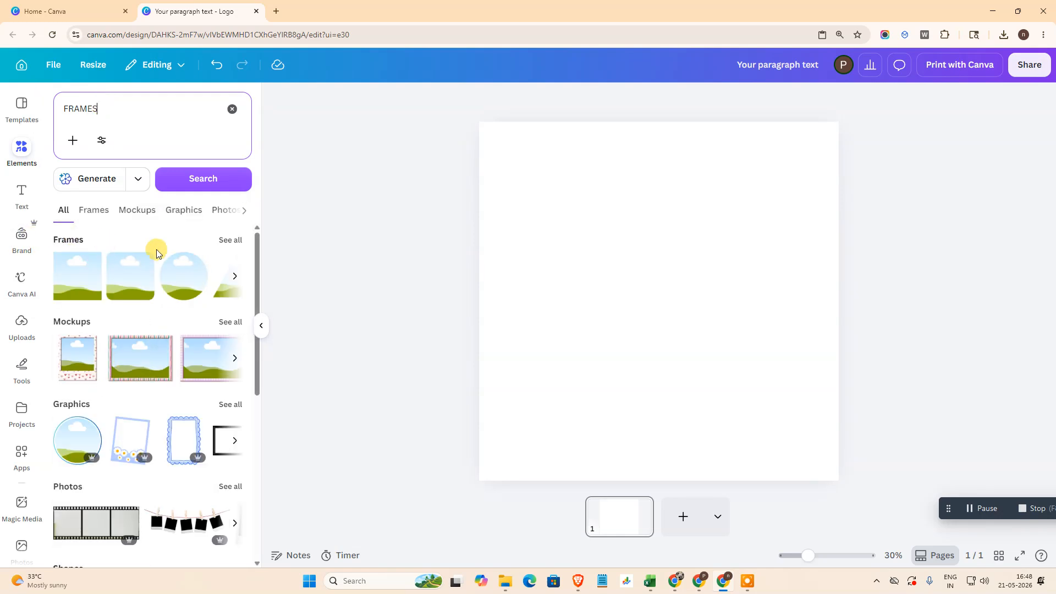
Add the circular frame, enlarge it to about 1,310 × 1,310 and centre it on the page
{"action": "left_click", "coordinate": [231, 241]}
{"action": "left_click", "coordinate": [243, 280]}
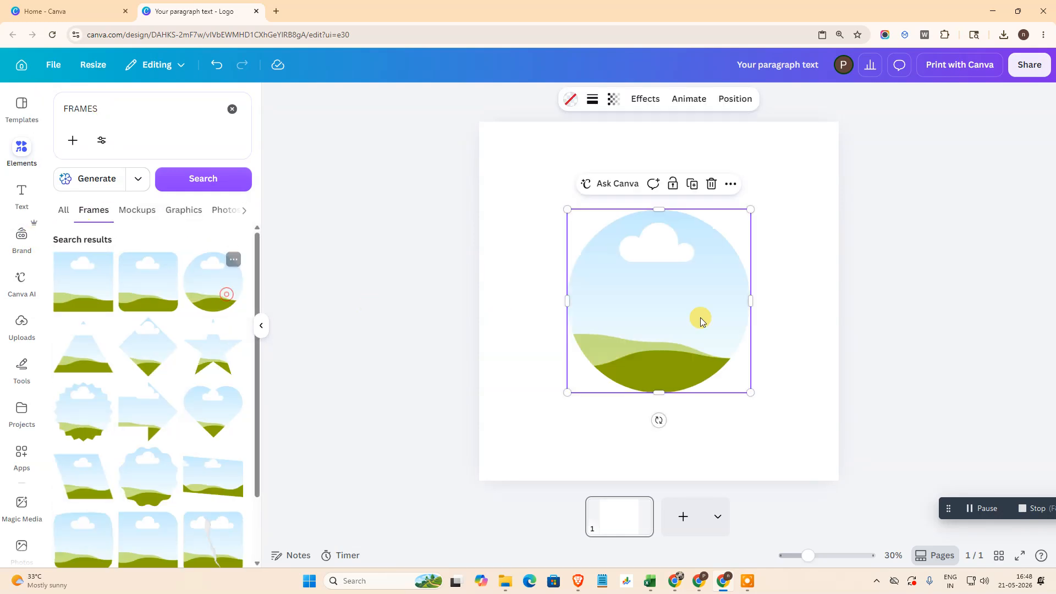
{"action": "left_click_drag", "start_coordinate": [750, 393], "coordinate": [787, 455]}
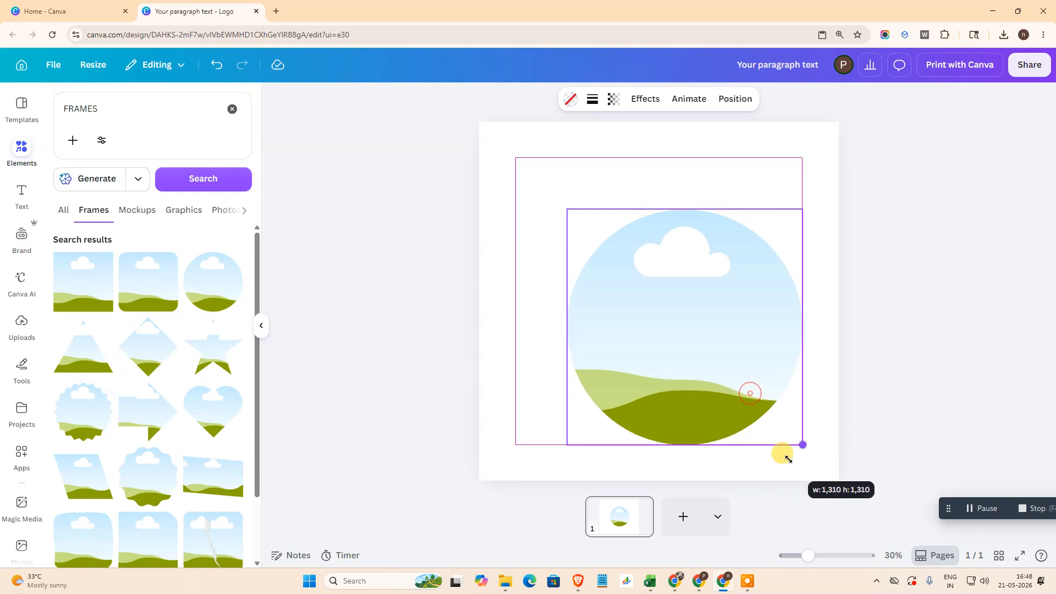
{"action": "left_click_drag", "start_coordinate": [730, 365], "coordinate": [709, 342]}
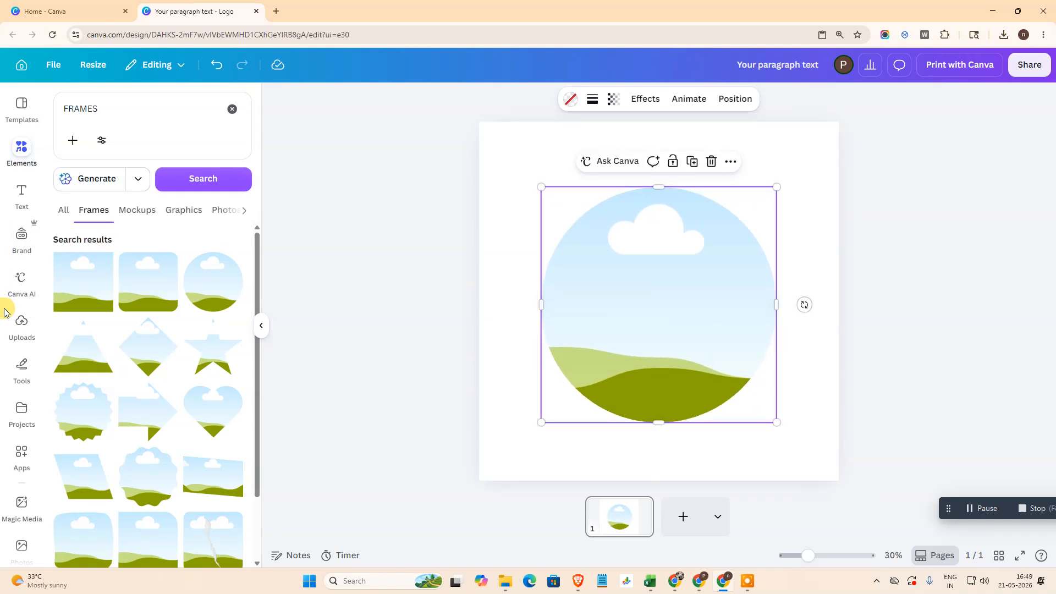
Find the line-art tiger cub drawing among the uploaded images and place it inside the circular frame
{"action": "left_click", "coordinate": [19, 345]}
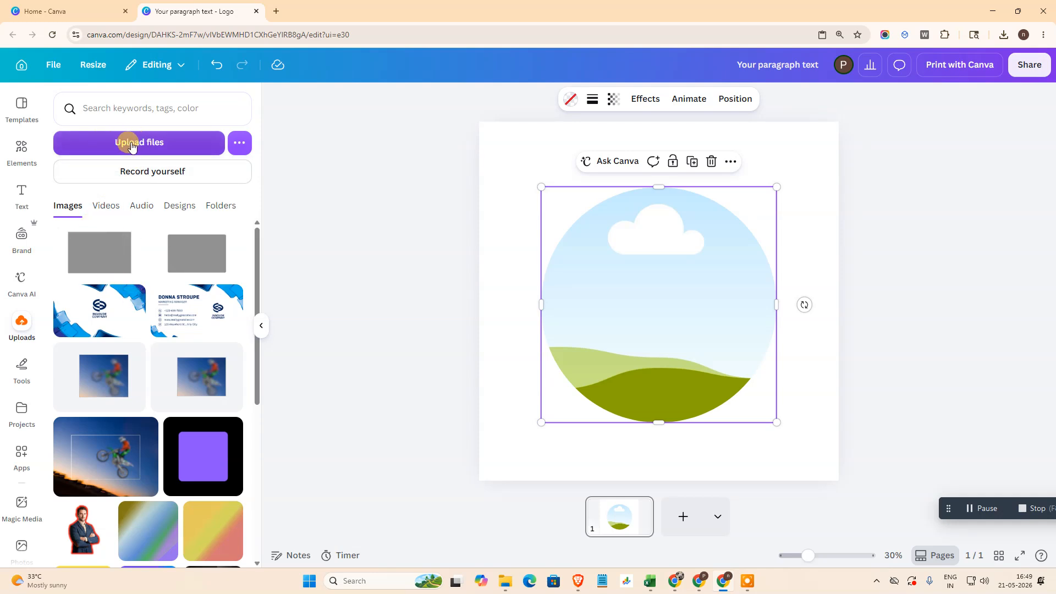
{"action": "scroll", "coordinate": [163, 468], "scroll_direction": "down", "scroll_amount": 5}
{"action": "scroll", "coordinate": [132, 389], "scroll_direction": "up", "scroll_amount": 5}
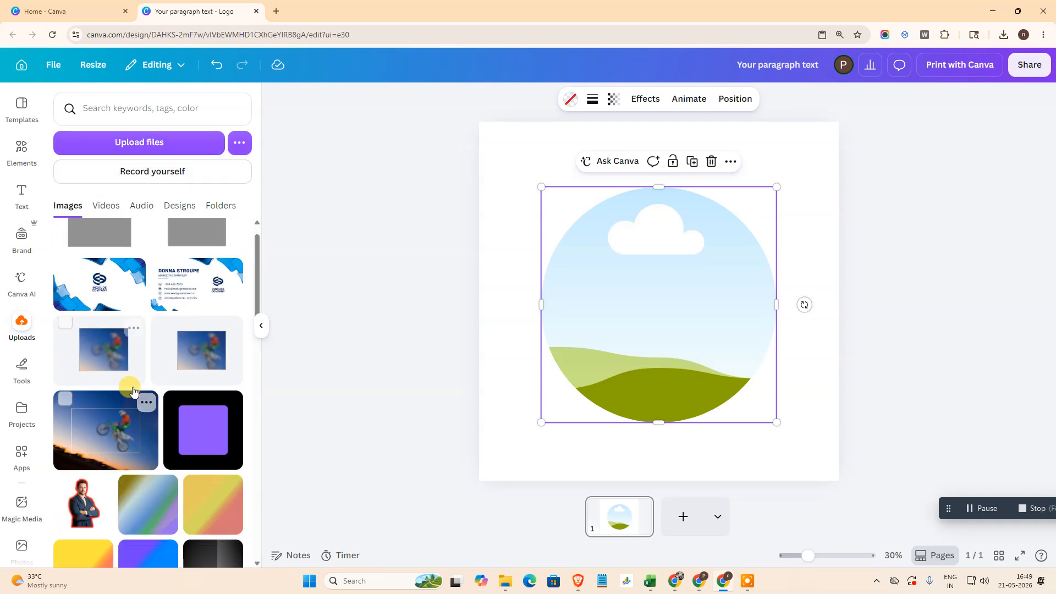
{"action": "scroll", "coordinate": [146, 393], "scroll_direction": "down", "scroll_amount": 10}
{"action": "scroll", "coordinate": [147, 392], "scroll_direction": "up", "scroll_amount": 10}
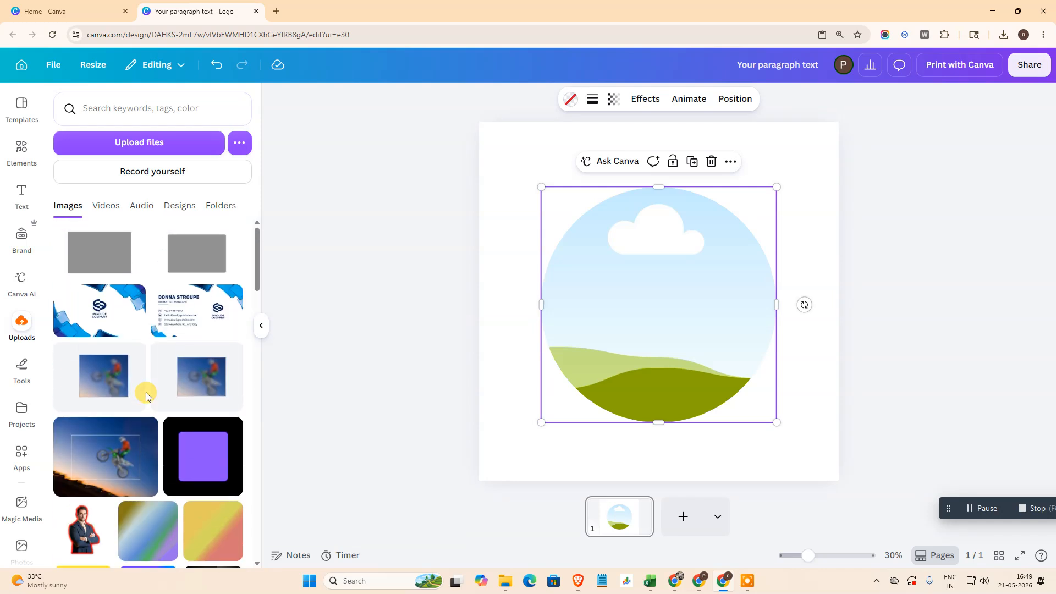
{"action": "scroll", "coordinate": [148, 429], "scroll_direction": "down", "scroll_amount": 10}
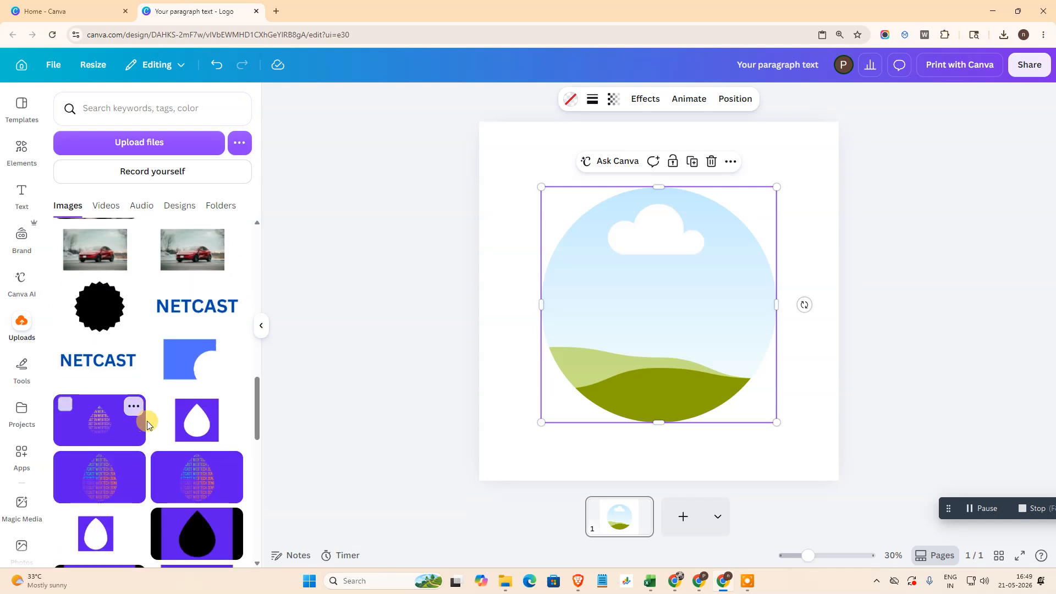
{"action": "scroll", "coordinate": [147, 423], "scroll_direction": "down", "scroll_amount": 10}
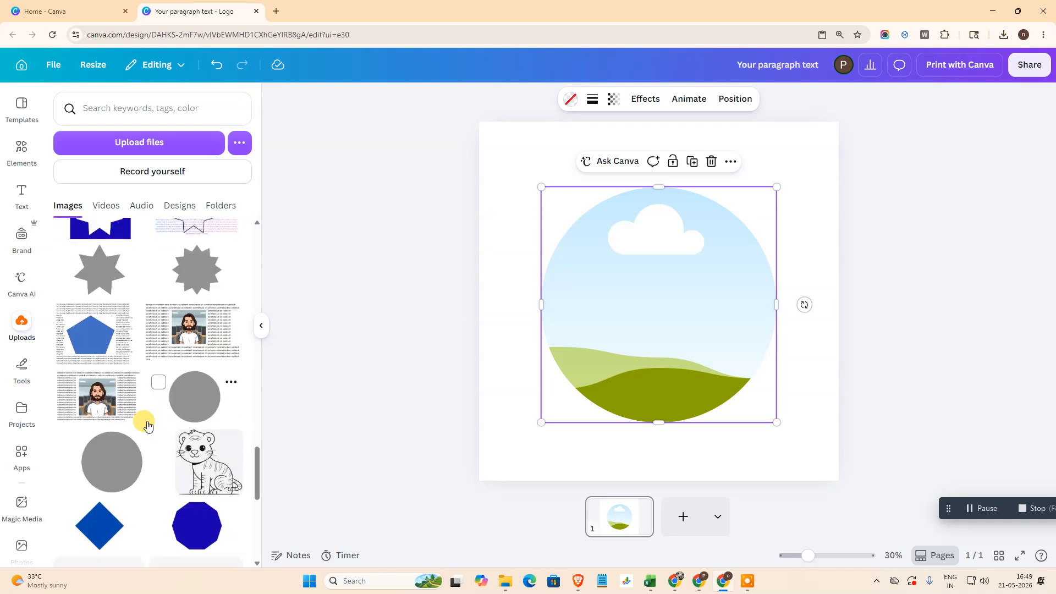
{"action": "scroll", "coordinate": [148, 425], "scroll_direction": "down", "scroll_amount": 1}
{"action": "mouse_move", "coordinate": [203, 422]}
{"action": "left_mouse_down"}
{"action": "mouse_move", "coordinate": [616, 306]}
{"action": "mouse_move", "coordinate": [613, 265]}
{"action": "left_mouse_up"}
{"action": "left_click", "coordinate": [955, 264]}
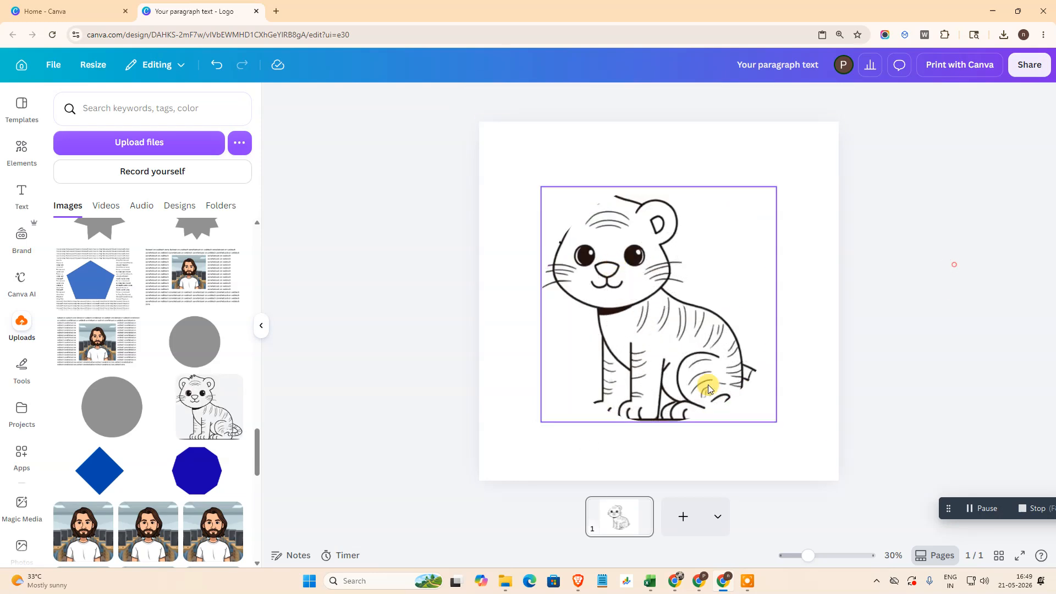
Shift the tiger cub drawing slightly to the right inside the circular frame's crop
{"action": "double_click", "coordinate": [680, 328]}
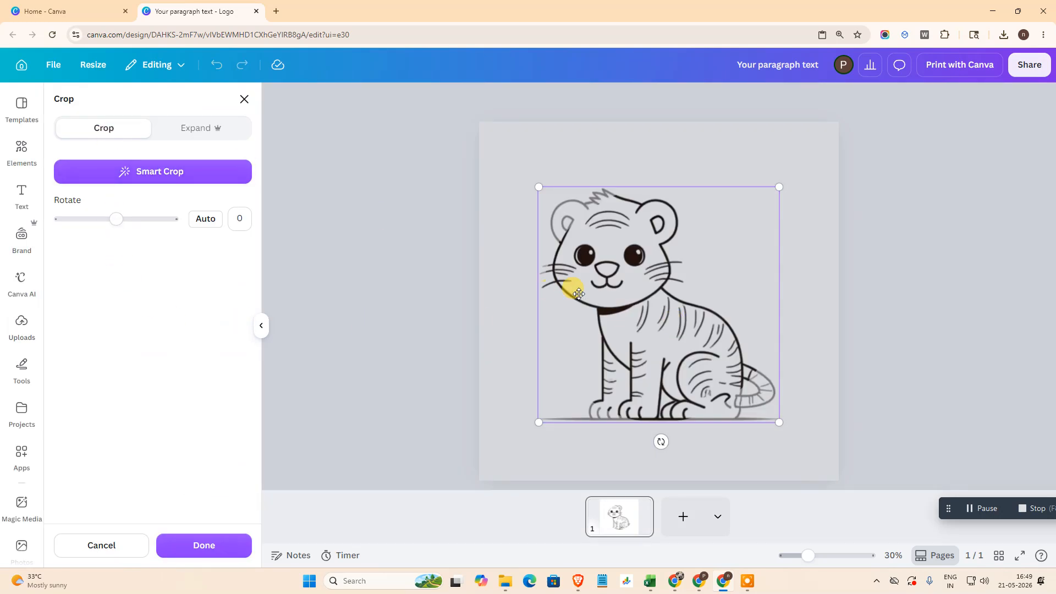
{"action": "mouse_move", "coordinate": [696, 303]}
{"action": "left_mouse_down"}
{"action": "mouse_move", "coordinate": [706, 299]}
{"action": "mouse_move", "coordinate": [640, 291]}
{"action": "mouse_move", "coordinate": [713, 309]}
{"action": "left_mouse_up"}
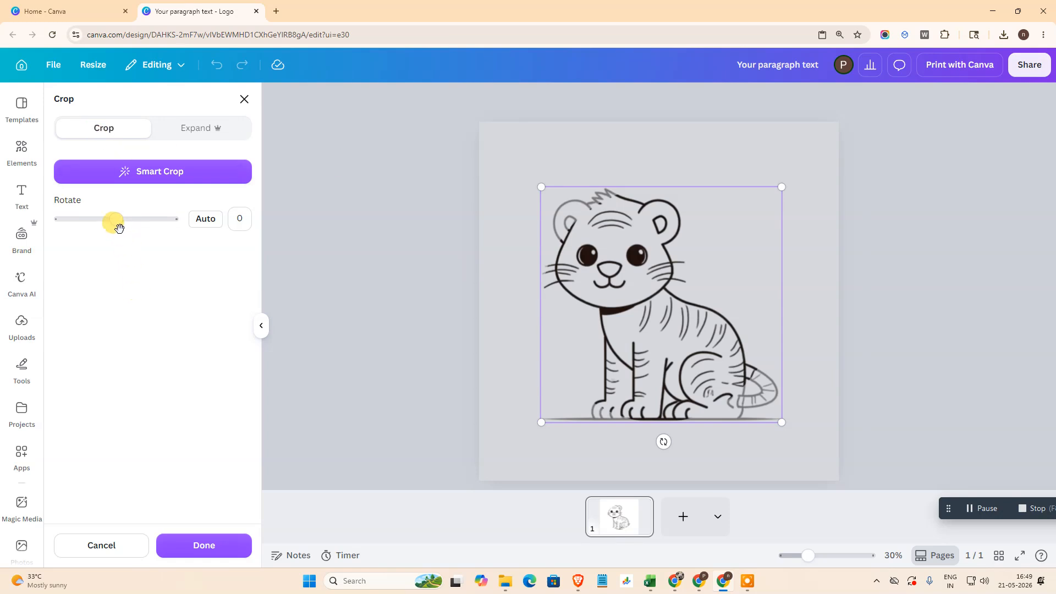
{"action": "left_click", "coordinate": [203, 544]}
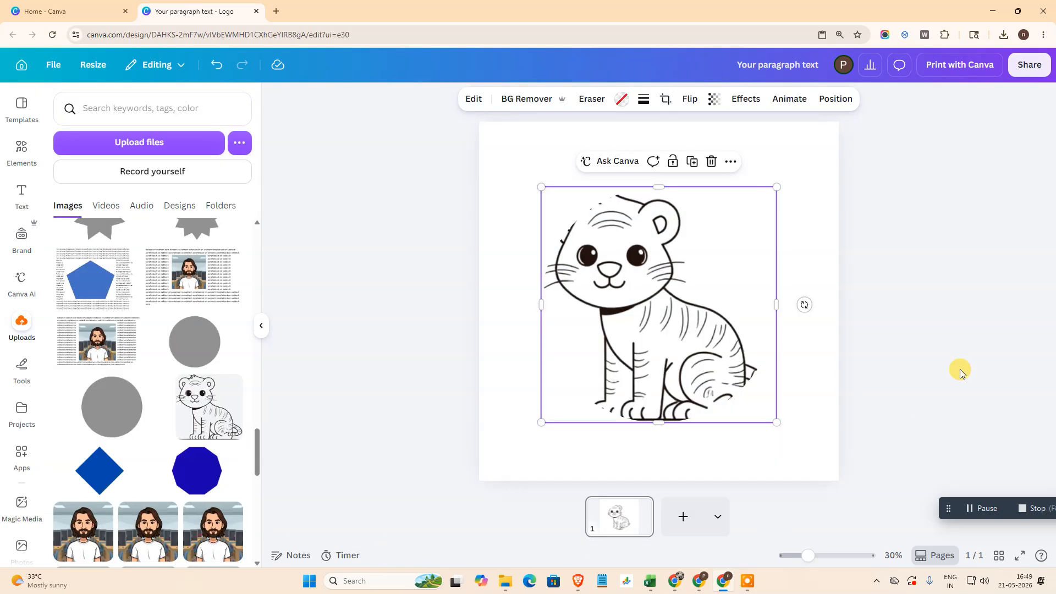
Add a thin solid black border around the circular frame
{"action": "left_click", "coordinate": [496, 194]}
{"action": "left_click", "coordinate": [549, 367]}
{"action": "left_click", "coordinate": [649, 108]}
{"action": "left_click_drag", "start_coordinate": [564, 183], "coordinate": [579, 186]}
{"action": "left_click", "coordinate": [919, 301]}
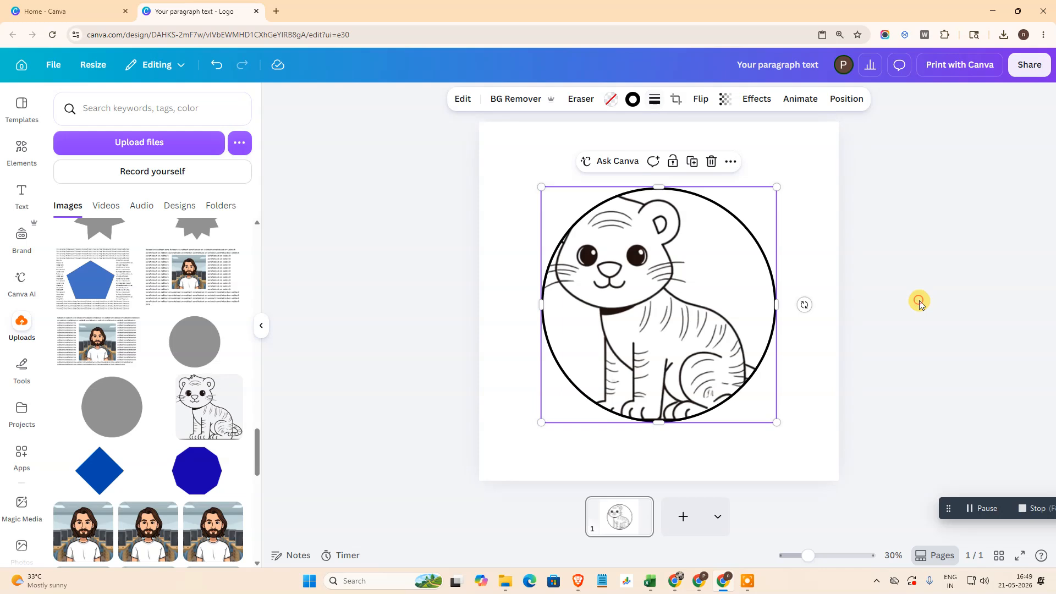
Enlarge the tiger cub drawing inside the circular frame so its head fills more of the circle
{"action": "double_click", "coordinate": [660, 287]}
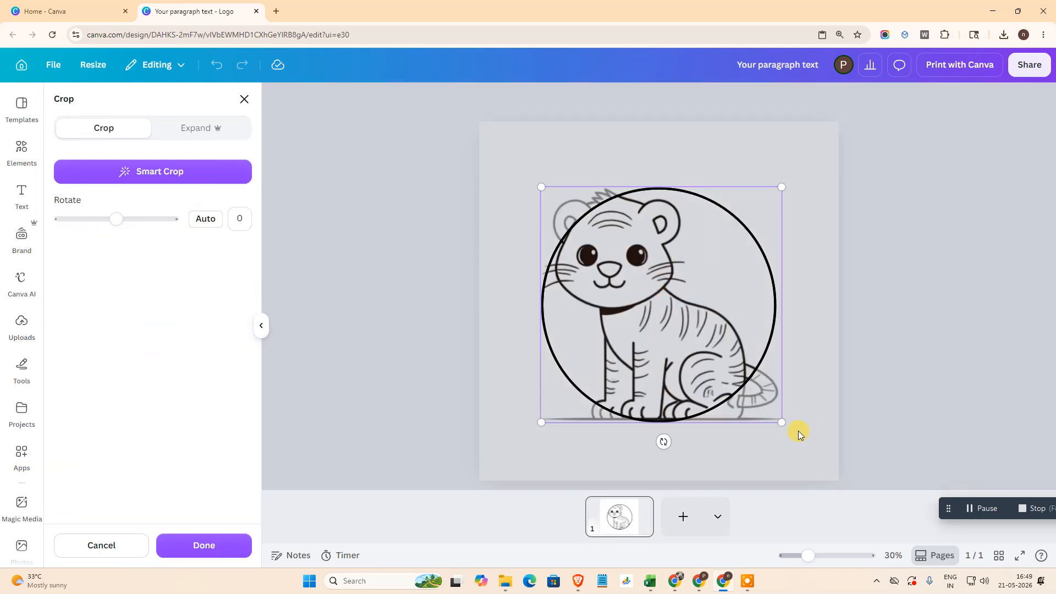
{"action": "left_click_drag", "start_coordinate": [784, 422], "coordinate": [845, 484]}
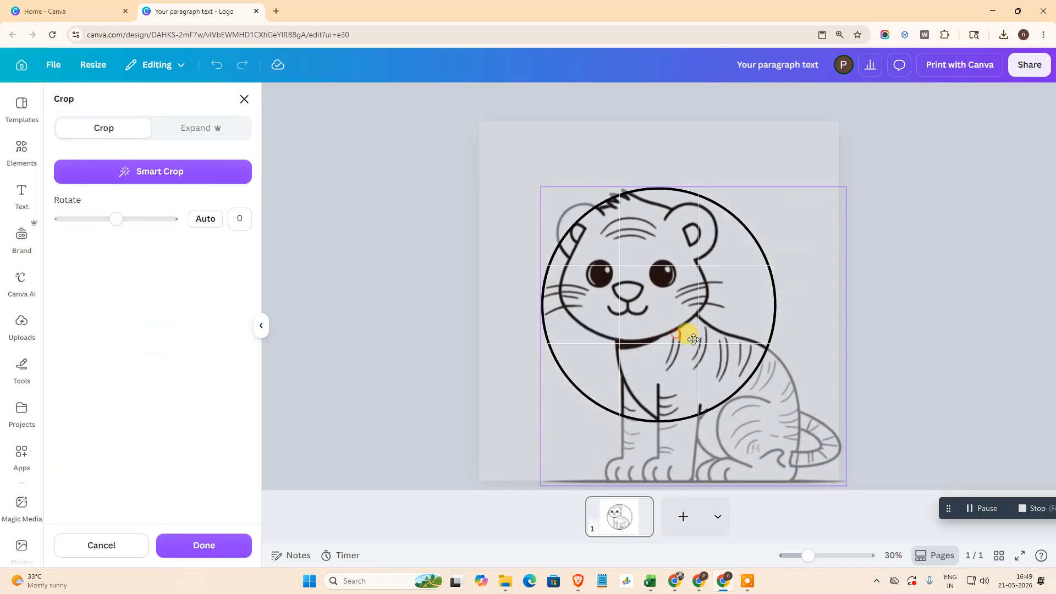
{"action": "left_click", "coordinate": [1001, 247]}
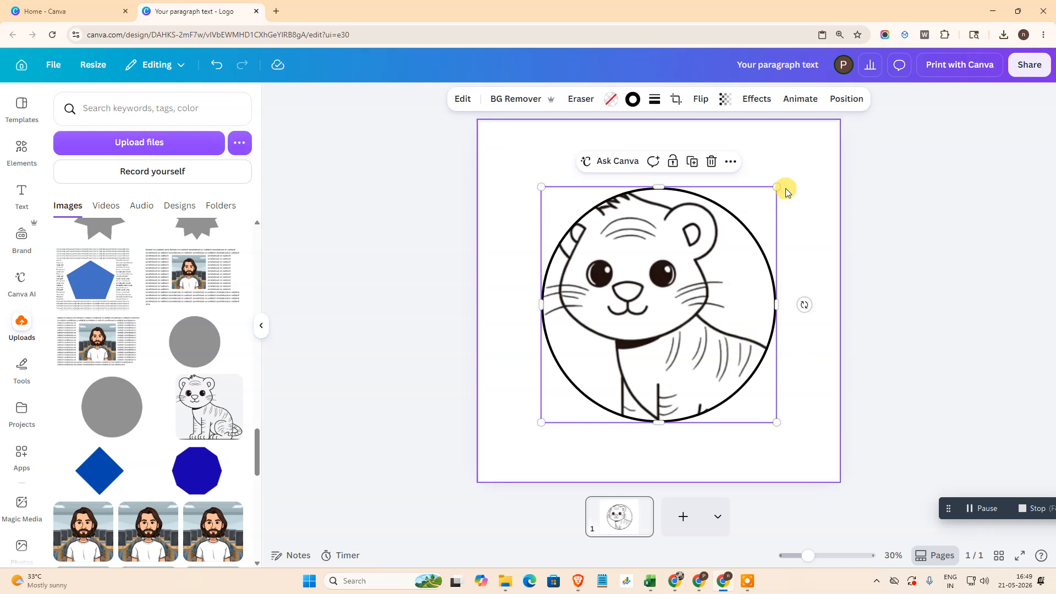
{"action": "scroll", "coordinate": [82, 303], "scroll_direction": "down", "scroll_amount": 1}
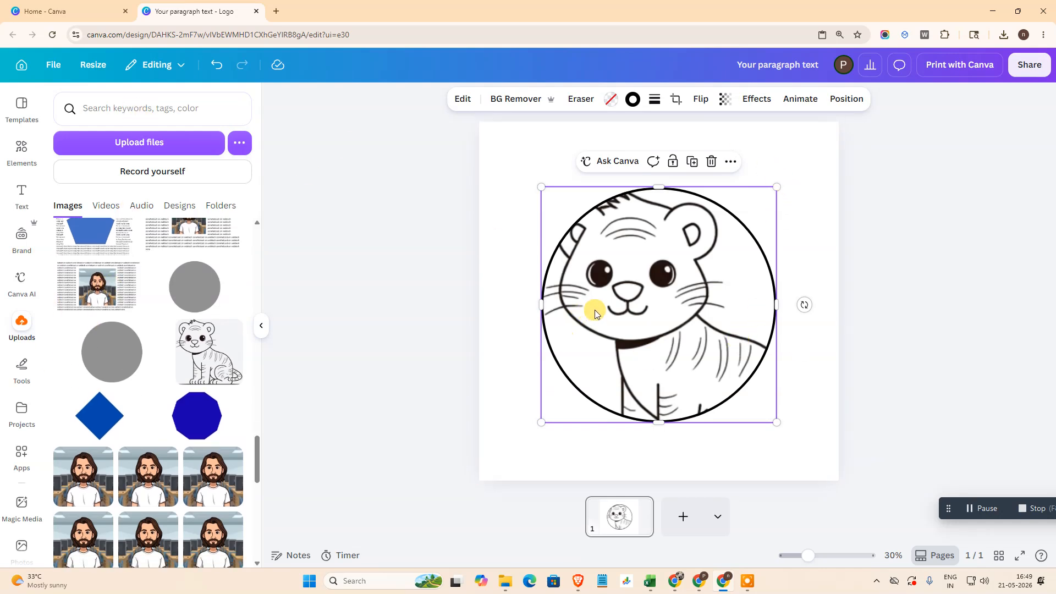
Detach the tiger cub image from the circular frame and delete it
{"action": "right_click", "coordinate": [617, 252]}
{"action": "left_click", "coordinate": [688, 509]}
{"action": "left_click", "coordinate": [919, 279]}
{"action": "left_click", "coordinate": [776, 416]}
{"action": "key", "text": "Delete"}
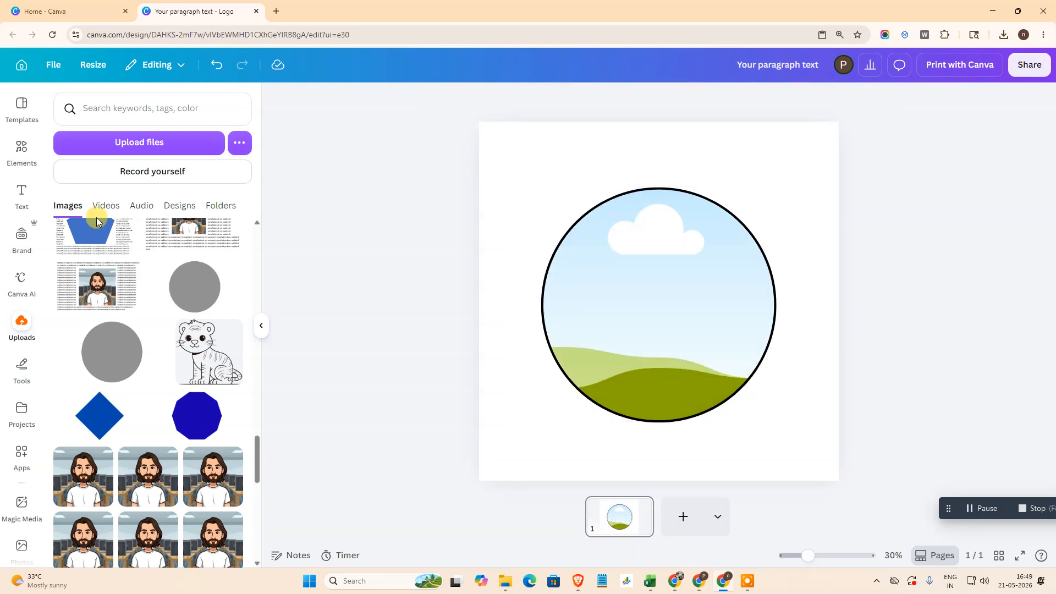
{"action": "left_click", "coordinate": [23, 159]}
{"action": "left_click", "coordinate": [114, 103]}
{"action": "type", "text": "LOGO"}
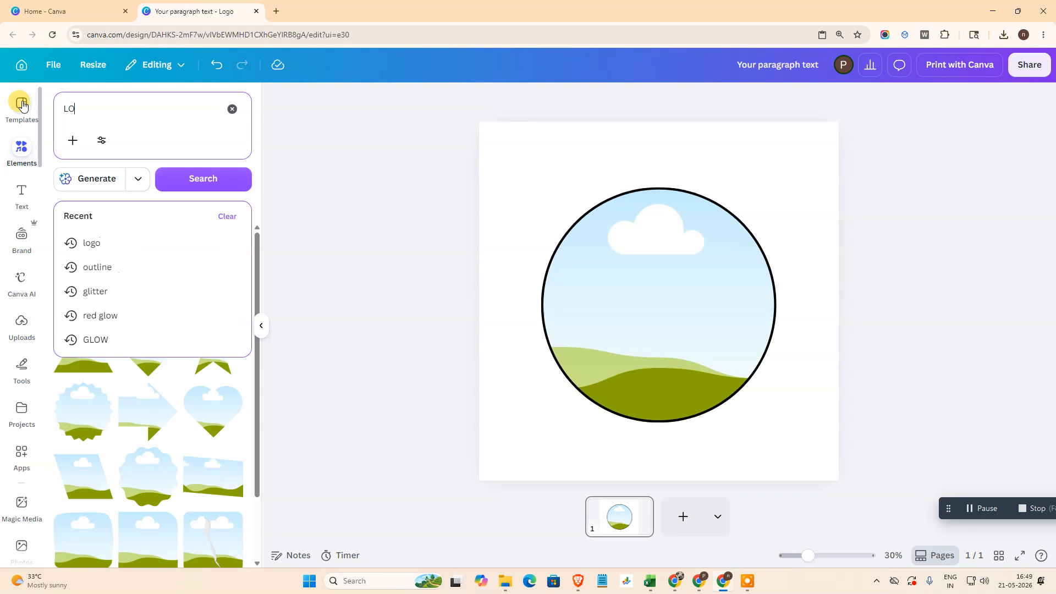
{"action": "key", "text": "Return"}
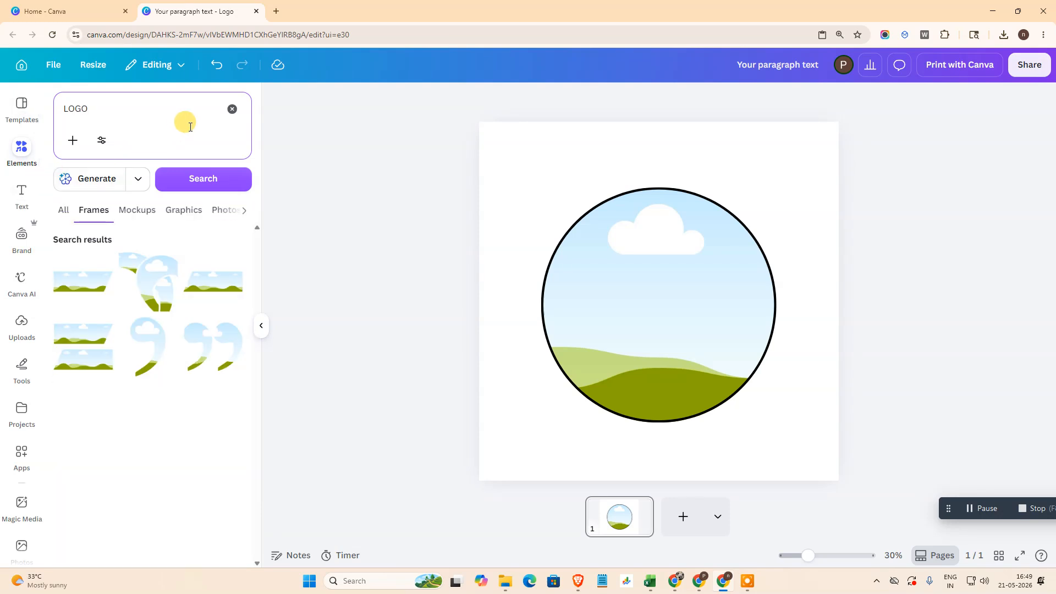
{"action": "left_click", "coordinate": [230, 110]}
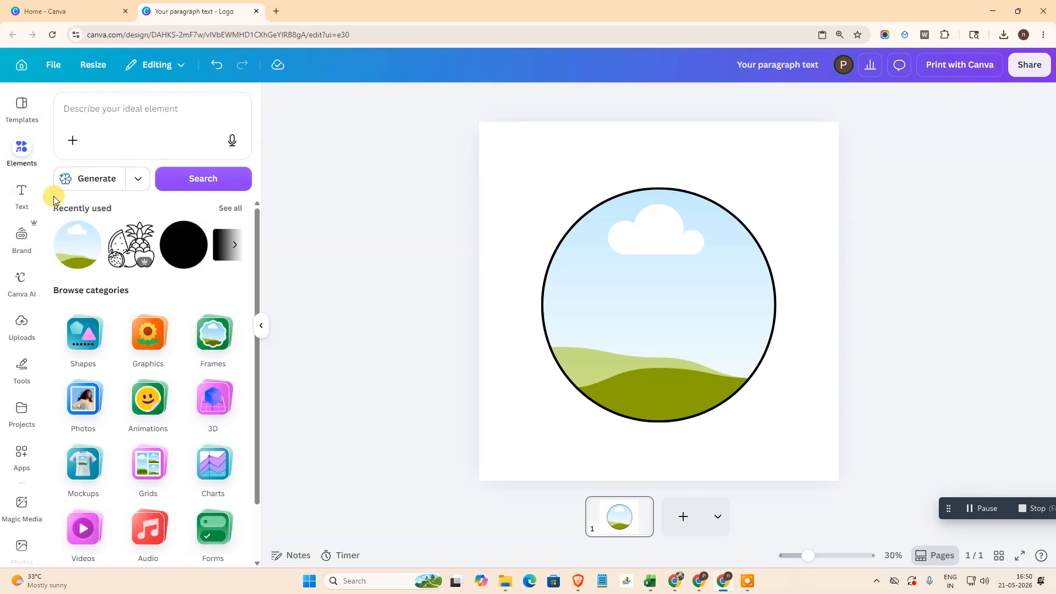
Search the elements for "LOGO" and browse the graphics results
{"action": "left_click", "coordinate": [21, 147]}
{"action": "left_click", "coordinate": [79, 115]}
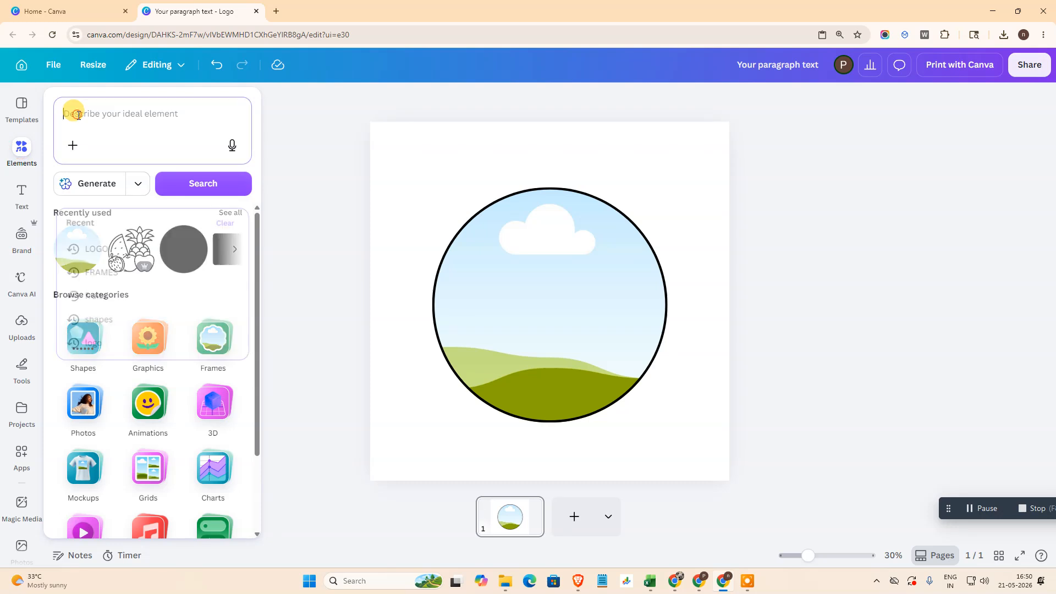
{"action": "type", "text": "LOGO"}
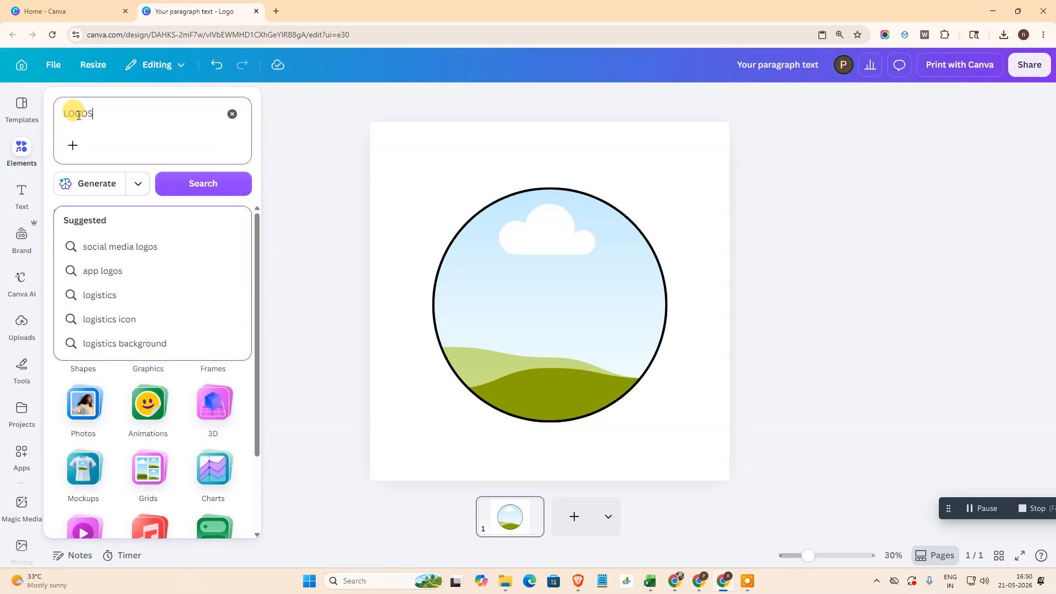
{"action": "key", "text": "Return"}
{"action": "scroll", "coordinate": [178, 291], "scroll_direction": "down", "scroll_amount": 3}
{"action": "scroll", "coordinate": [118, 337], "scroll_direction": "up", "scroll_amount": 3}
{"action": "left_click", "coordinate": [229, 245]}
{"action": "scroll", "coordinate": [237, 328], "scroll_direction": "down", "scroll_amount": 3}
{"action": "scroll", "coordinate": [237, 329], "scroll_direction": "up", "scroll_amount": 3}
Try to place the blue hexagonal logo graphic in the circular frame, enlarging and moving it, and delete it
{"action": "left_click_drag", "start_coordinate": [237, 329], "coordinate": [532, 291]}
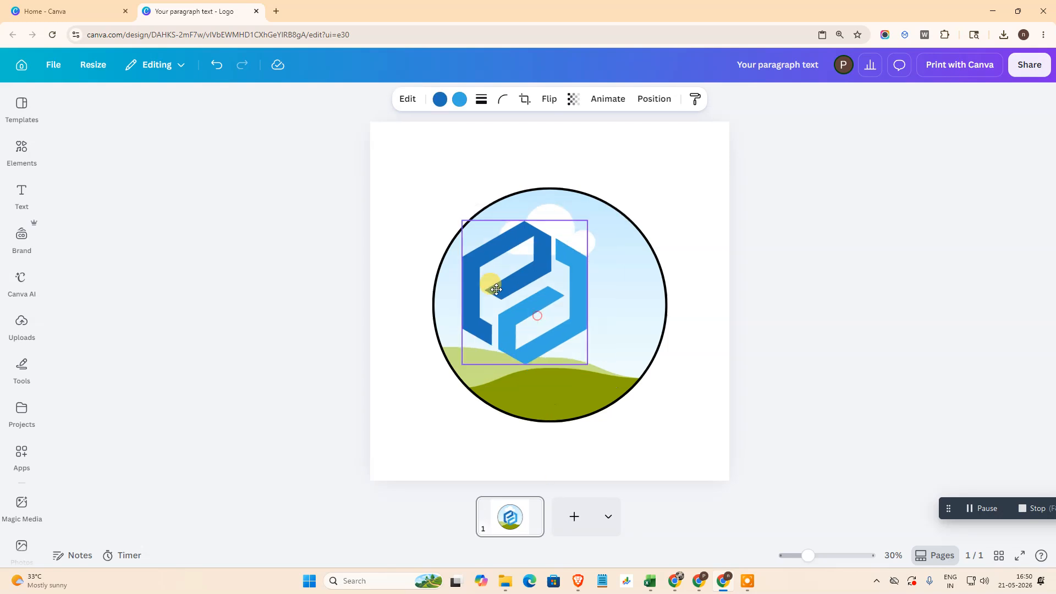
{"action": "left_click_drag", "start_coordinate": [570, 357], "coordinate": [510, 302]}
{"action": "left_click_drag", "start_coordinate": [575, 393], "coordinate": [633, 455]}
{"action": "left_click_drag", "start_coordinate": [531, 316], "coordinate": [595, 314]}
{"action": "key", "text": "Delete"}
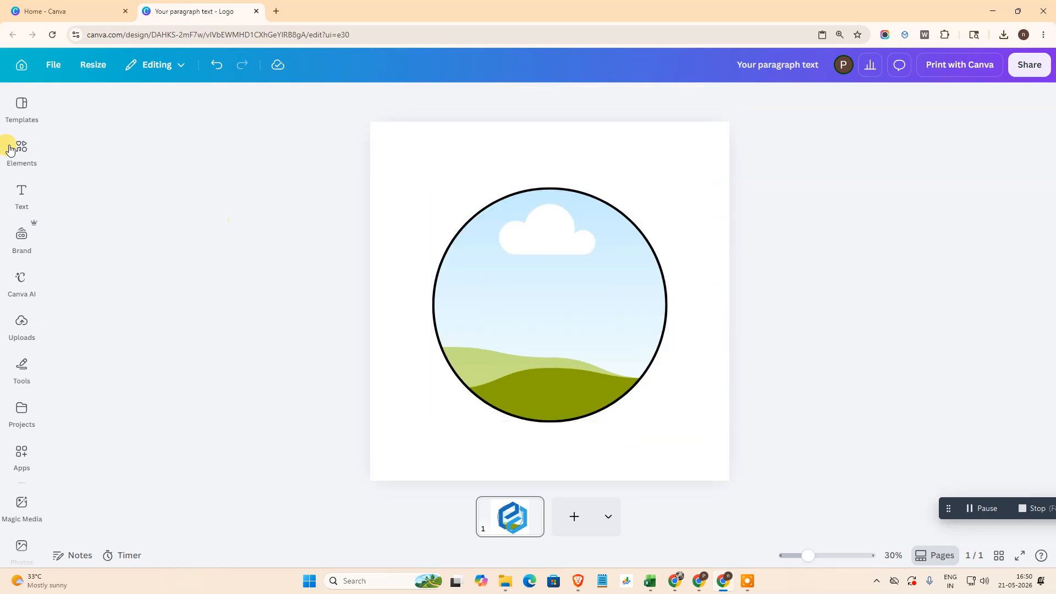
Show the photo results for "LOGO" and place the orange bull head image inside the circular frame
{"action": "left_click", "coordinate": [22, 149]}
{"action": "scroll", "coordinate": [152, 310], "scroll_direction": "down", "scroll_amount": 2}
{"action": "scroll", "coordinate": [137, 286], "scroll_direction": "up", "scroll_amount": 1}
{"action": "left_click", "coordinate": [139, 209]}
{"action": "left_click_drag", "start_coordinate": [88, 277], "coordinate": [587, 272]}
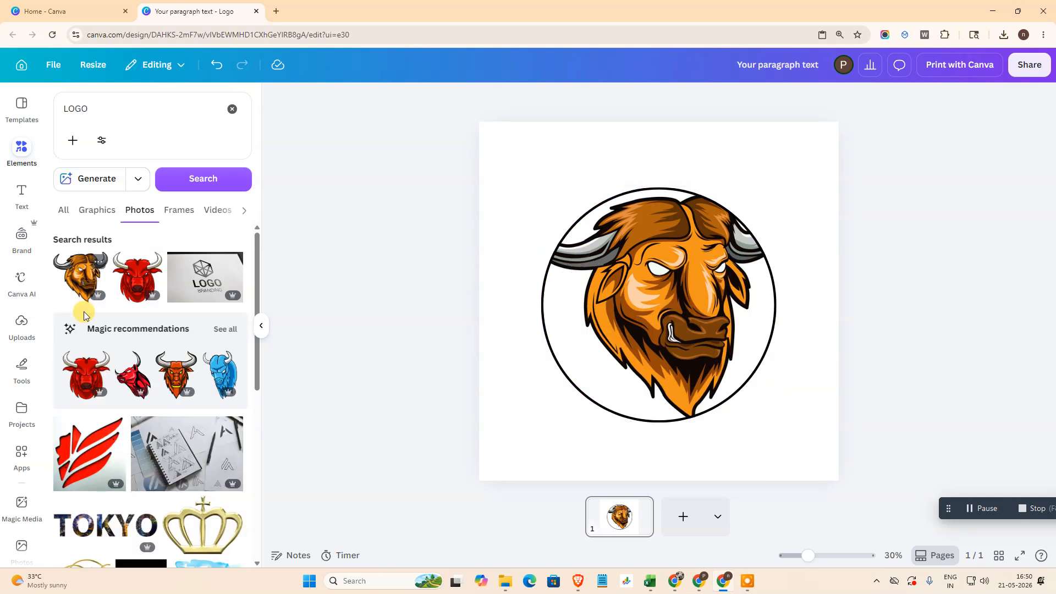
Return to the graphics results, then detach the bull head image from the circular frame and delete it
{"action": "left_click", "coordinate": [97, 209]}
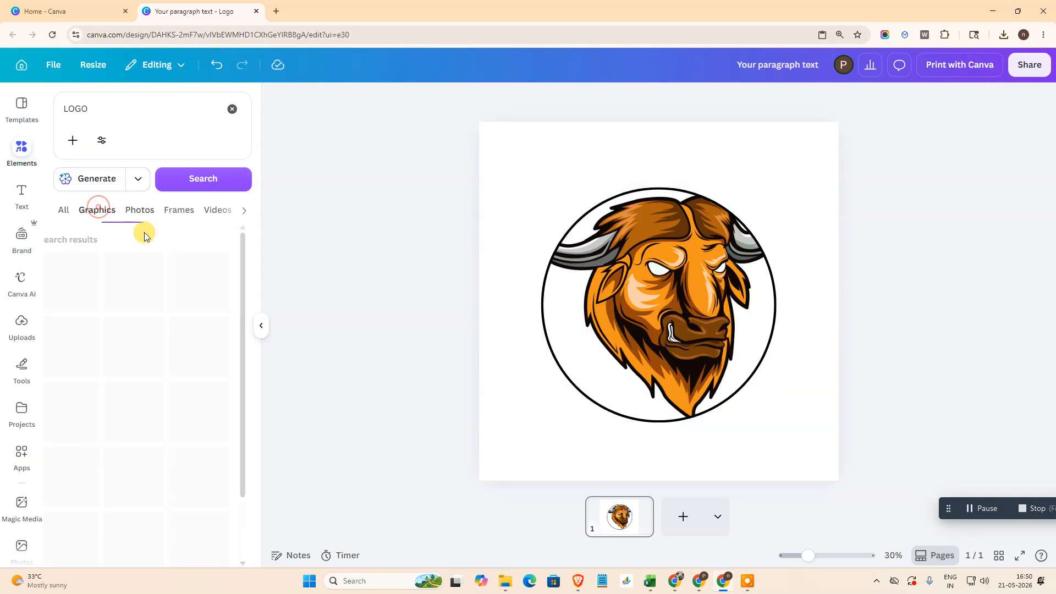
{"action": "scroll", "coordinate": [138, 385], "scroll_direction": "down", "scroll_amount": 3}
{"action": "left_click_drag", "start_coordinate": [138, 422], "coordinate": [104, 380]}
{"action": "left_click", "coordinate": [657, 273]}
{"action": "right_click", "coordinate": [658, 276]}
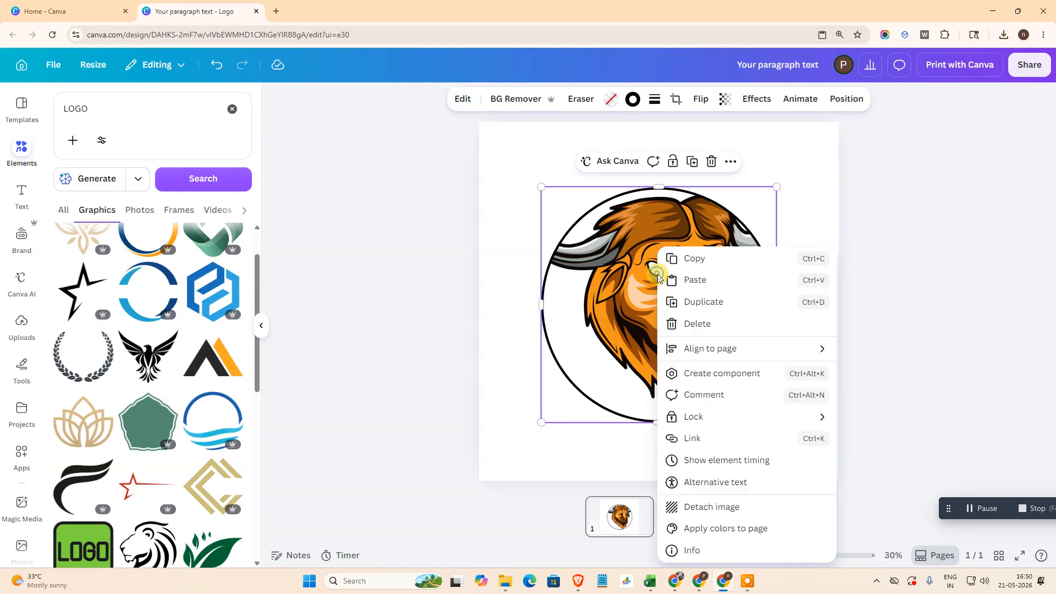
{"action": "left_click", "coordinate": [725, 504]}
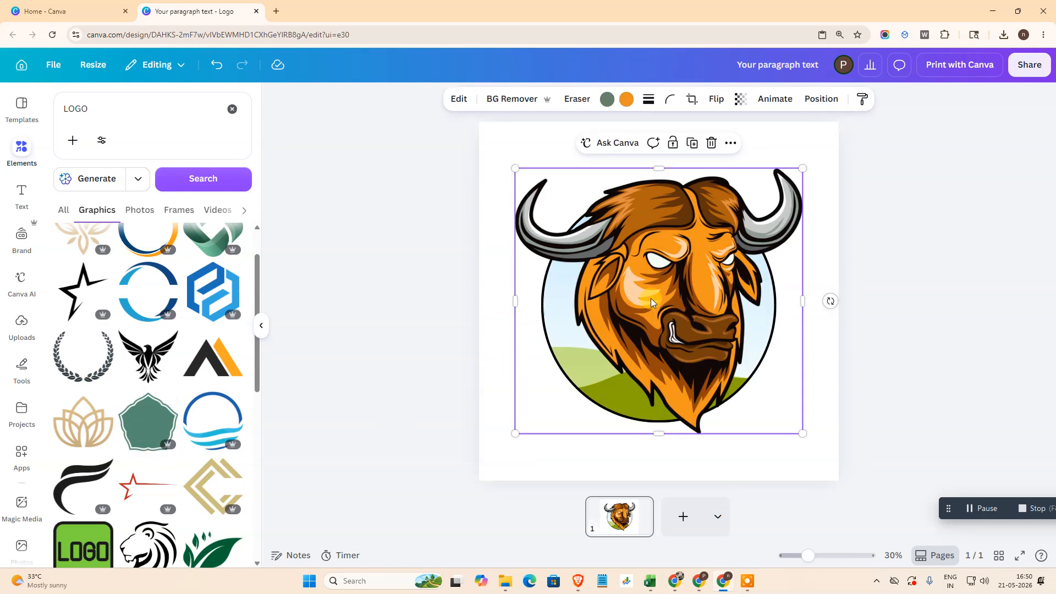
{"action": "key", "text": "Delete"}
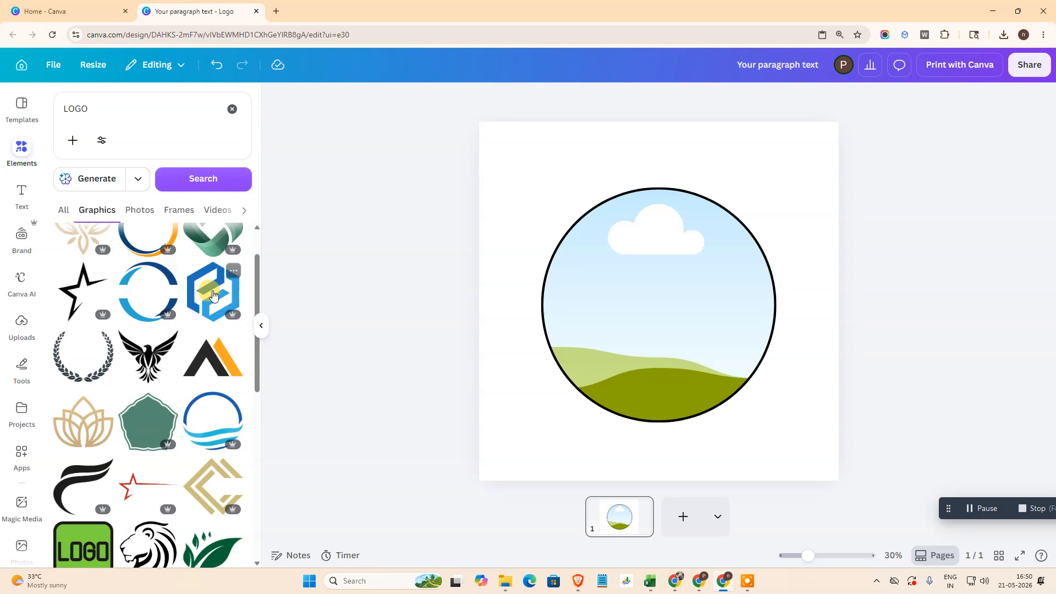
Try to place the green LOGO graphic directly in the circular frame, and delete it
{"action": "scroll", "coordinate": [235, 374], "scroll_direction": "down", "scroll_amount": 2}
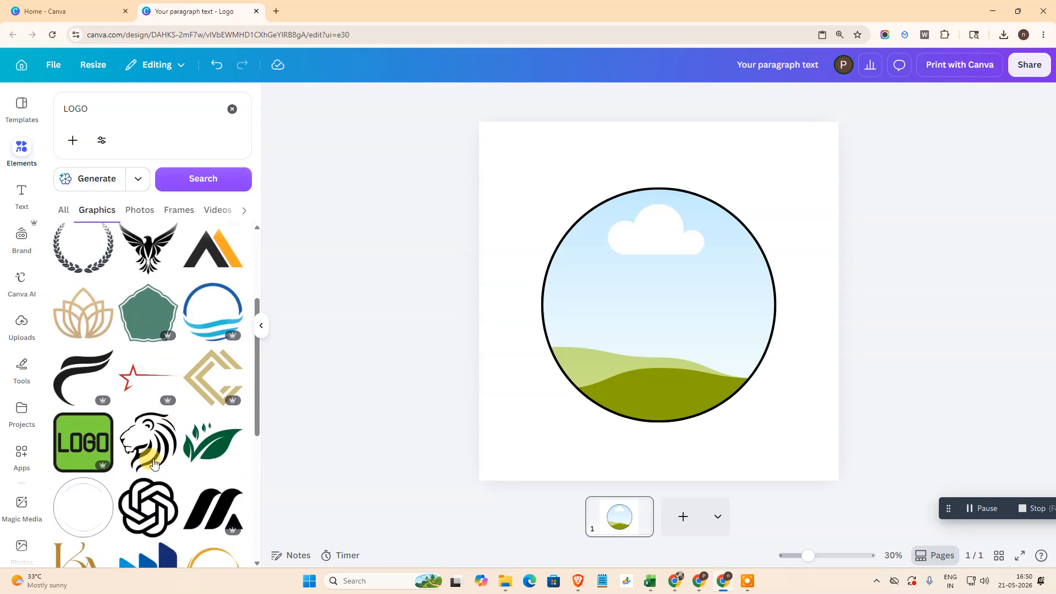
{"action": "left_click_drag", "start_coordinate": [83, 443], "coordinate": [640, 289]}
{"action": "key", "text": "Delete"}
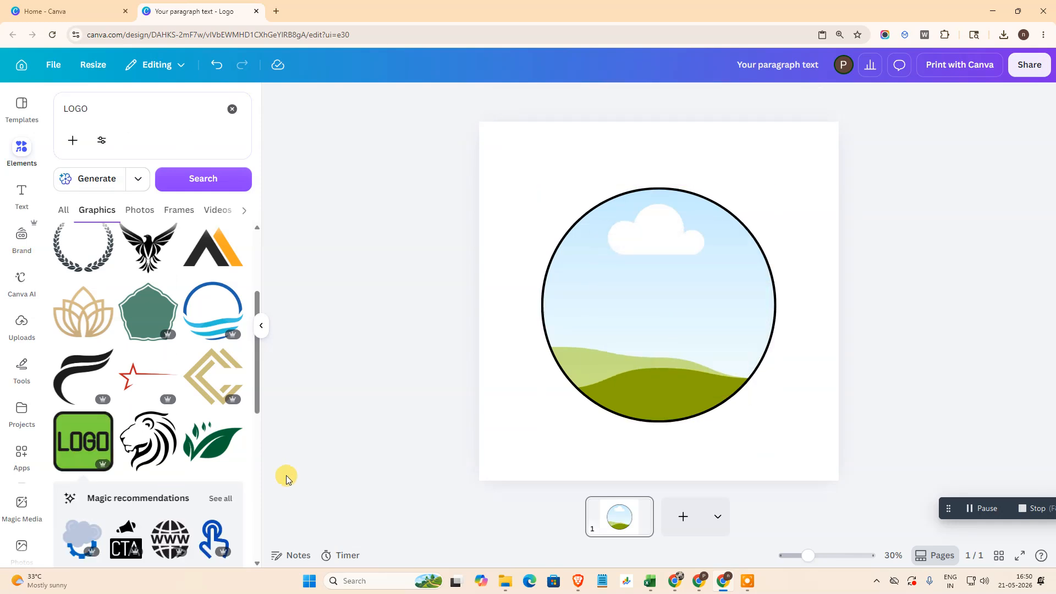
Add a second page and place the green LOGO graphic on it, enlarged and centred to nearly fill the page
{"action": "left_click", "coordinate": [682, 517]}
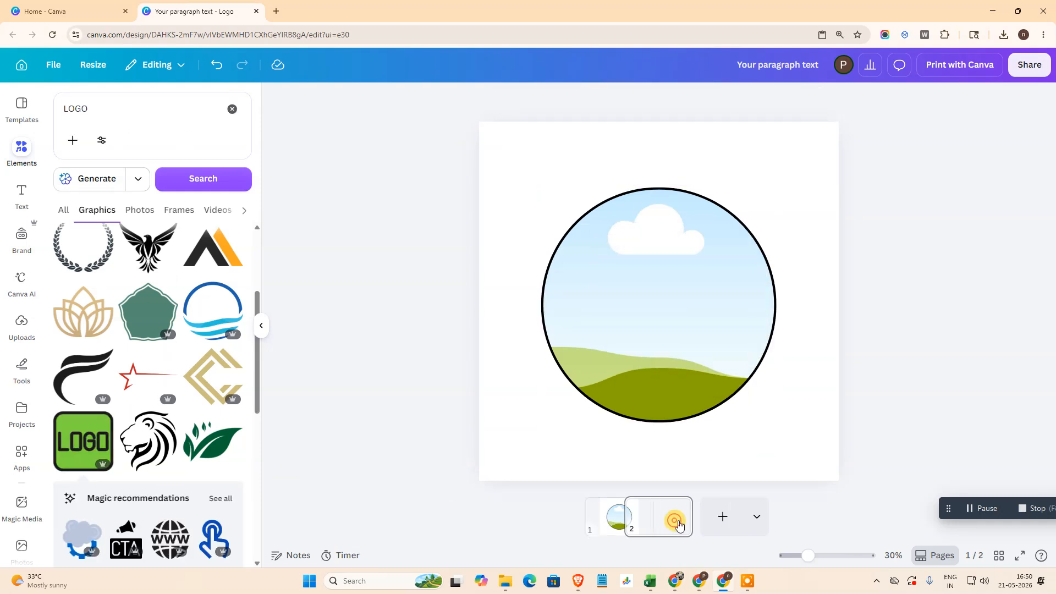
{"action": "left_click", "coordinate": [943, 555]}
{"action": "left_click", "coordinate": [940, 556]}
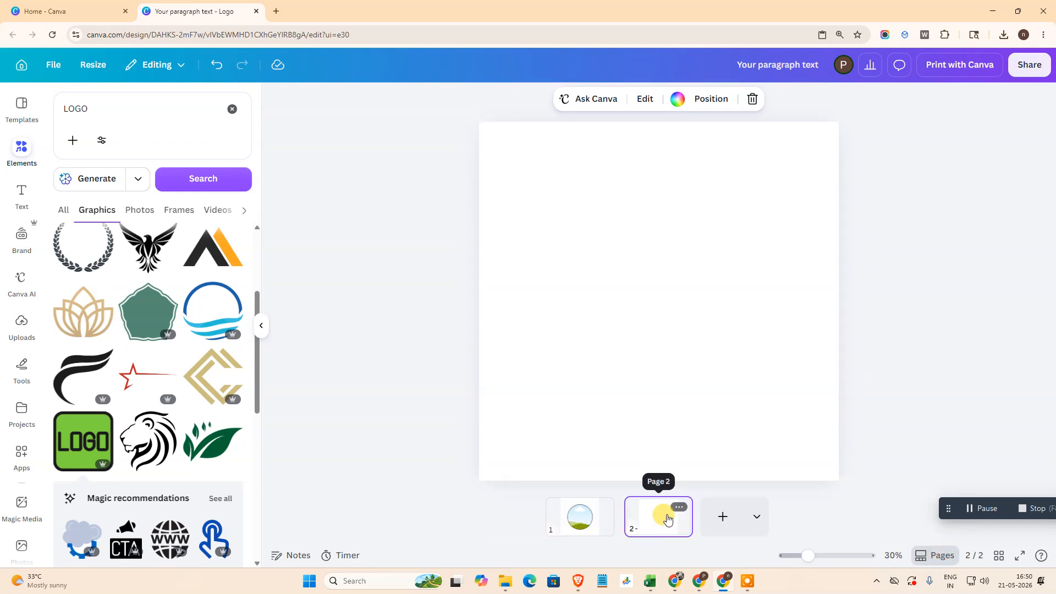
{"action": "left_click", "coordinate": [84, 447]}
{"action": "left_click_drag", "start_coordinate": [702, 344], "coordinate": [808, 471]}
{"action": "mouse_move", "coordinate": [723, 323]}
{"action": "left_mouse_down"}
{"action": "mouse_move", "coordinate": [707, 306]}
{"action": "mouse_move", "coordinate": [706, 317]}
{"action": "mouse_move", "coordinate": [715, 315]}
{"action": "left_mouse_up"}
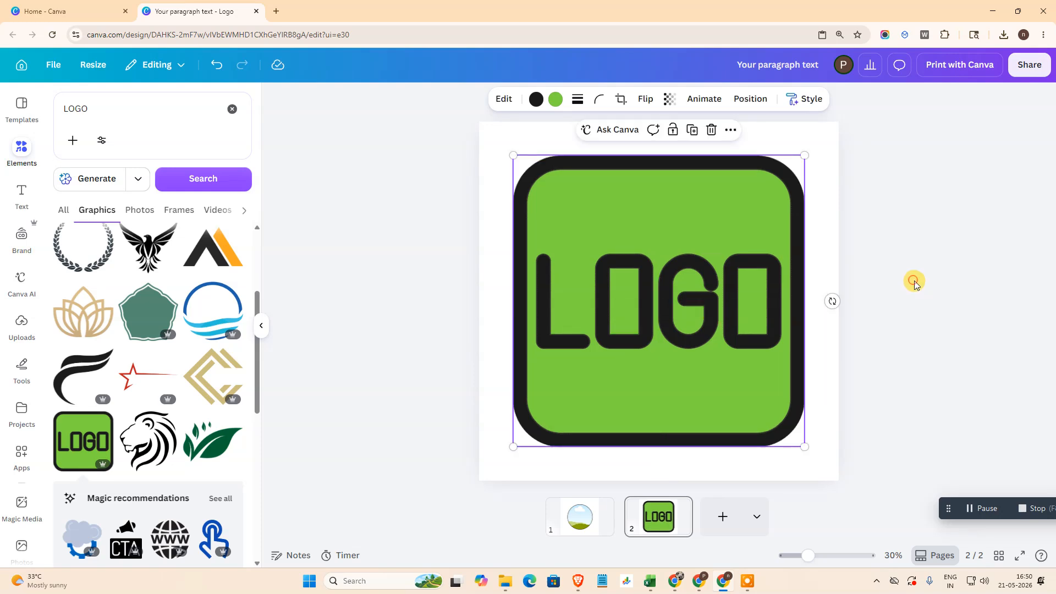
Copy the second page with the green LOGO graphic to the clipboard as an image
{"action": "left_click", "coordinate": [912, 281]}
{"action": "left_click", "coordinate": [1029, 65]}
{"action": "left_click", "coordinate": [1010, 413]}
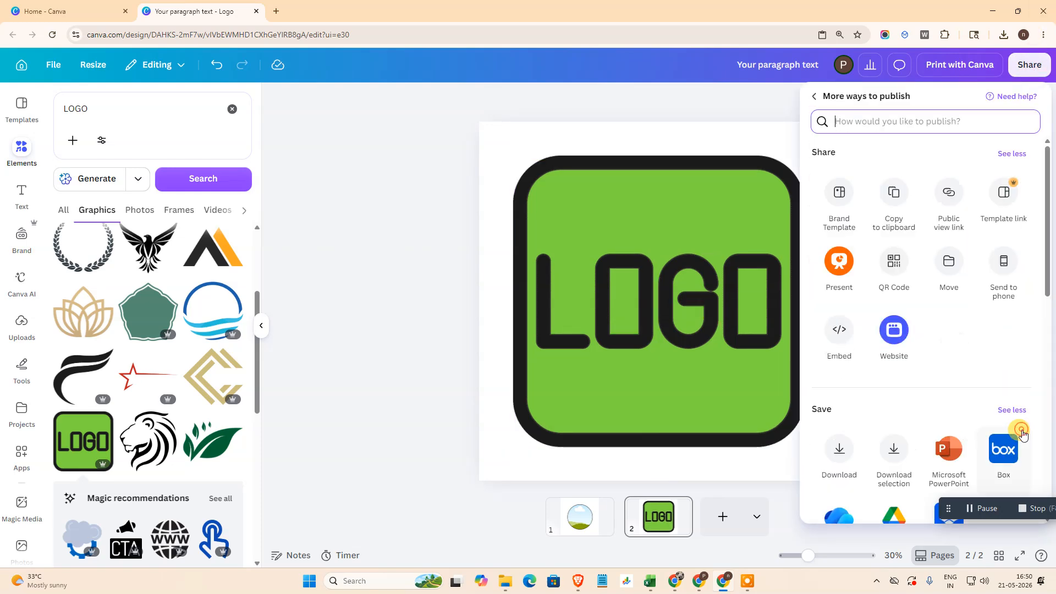
{"action": "left_click", "coordinate": [884, 209]}
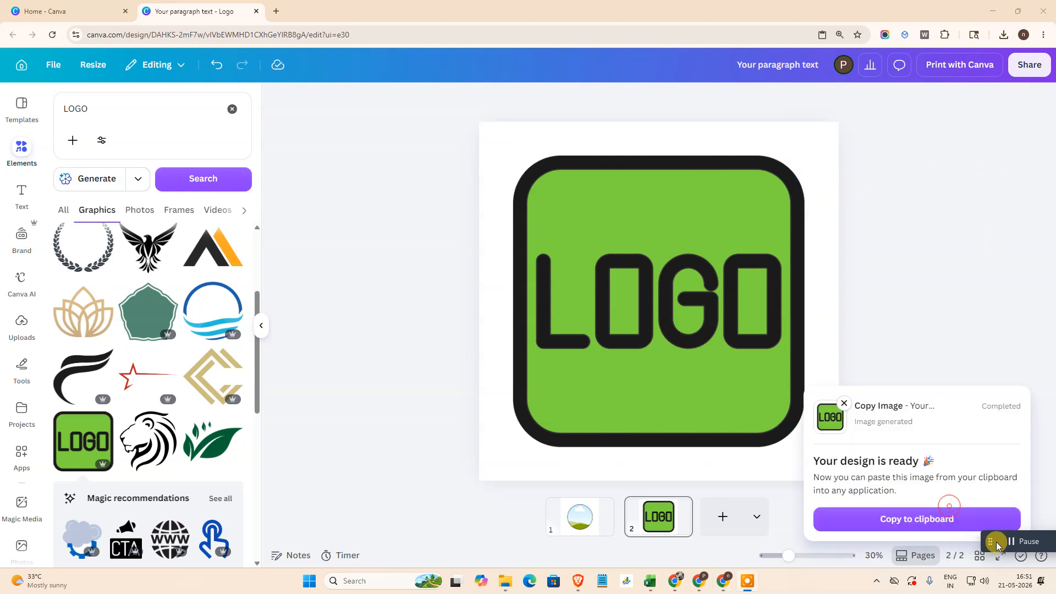
{"action": "left_click", "coordinate": [927, 525]}
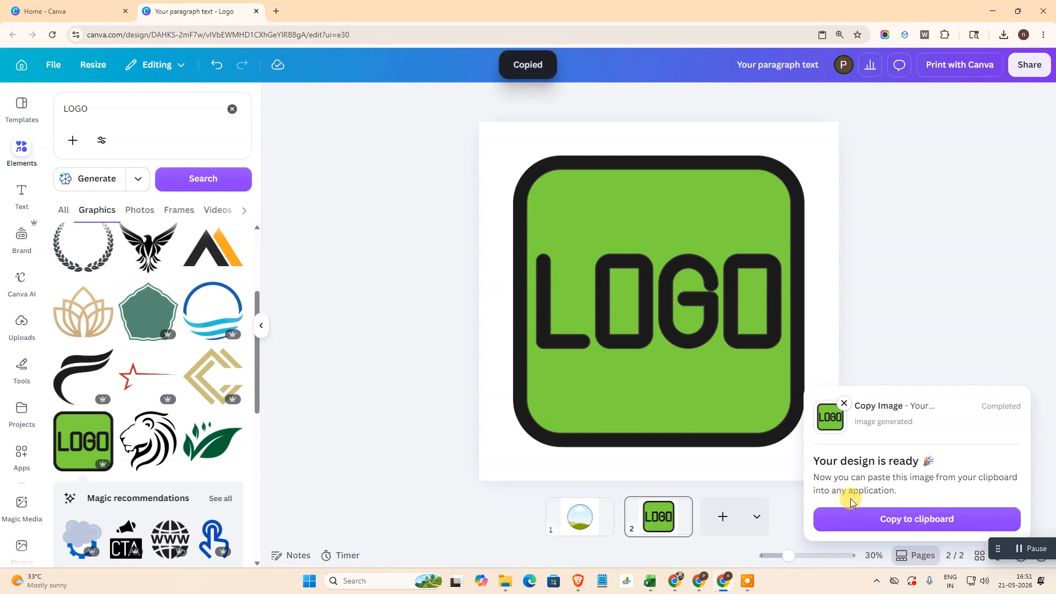
{"action": "left_click", "coordinate": [844, 403]}
Paste the copied LOGO image onto the first page, which holds the circular frame
{"action": "left_click", "coordinate": [569, 521]}
{"action": "left_click", "coordinate": [664, 324]}
{"action": "left_click", "coordinate": [605, 452]}
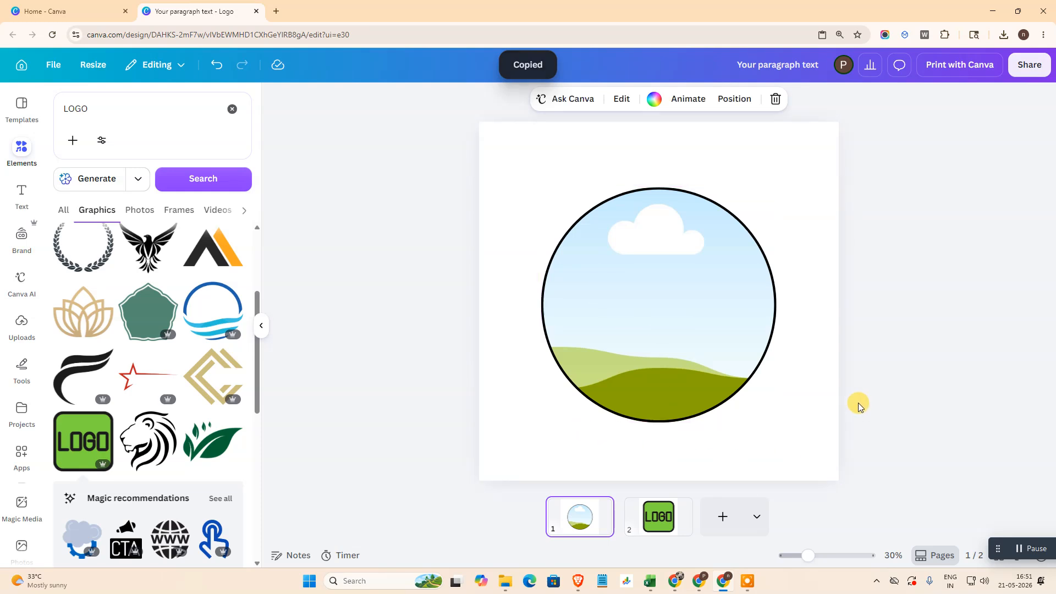
{"action": "left_click", "coordinate": [687, 320]}
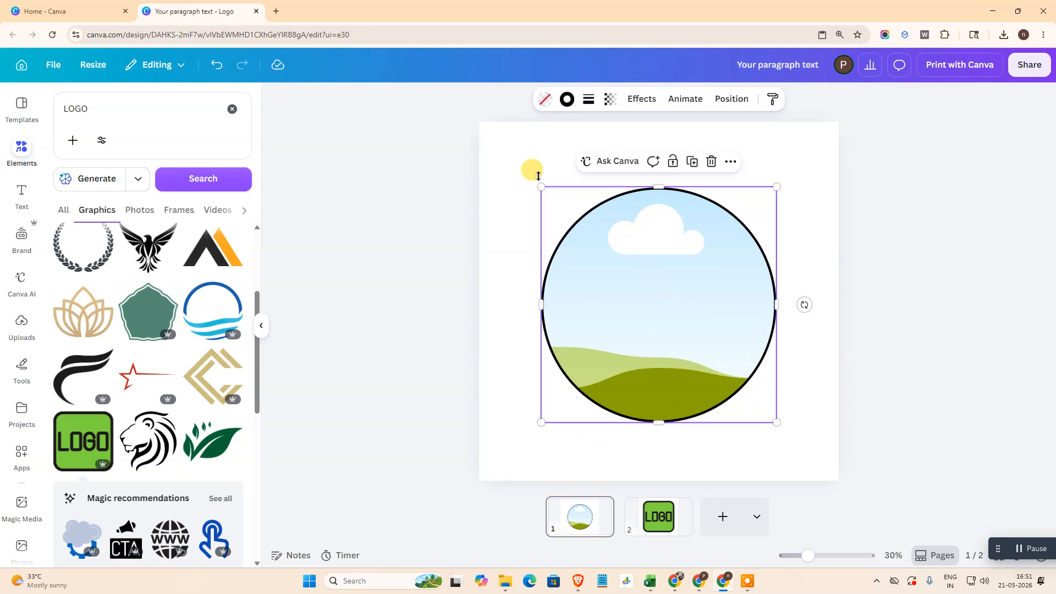
{"action": "right_click", "coordinate": [508, 157]}
{"action": "left_click", "coordinate": [564, 234]}
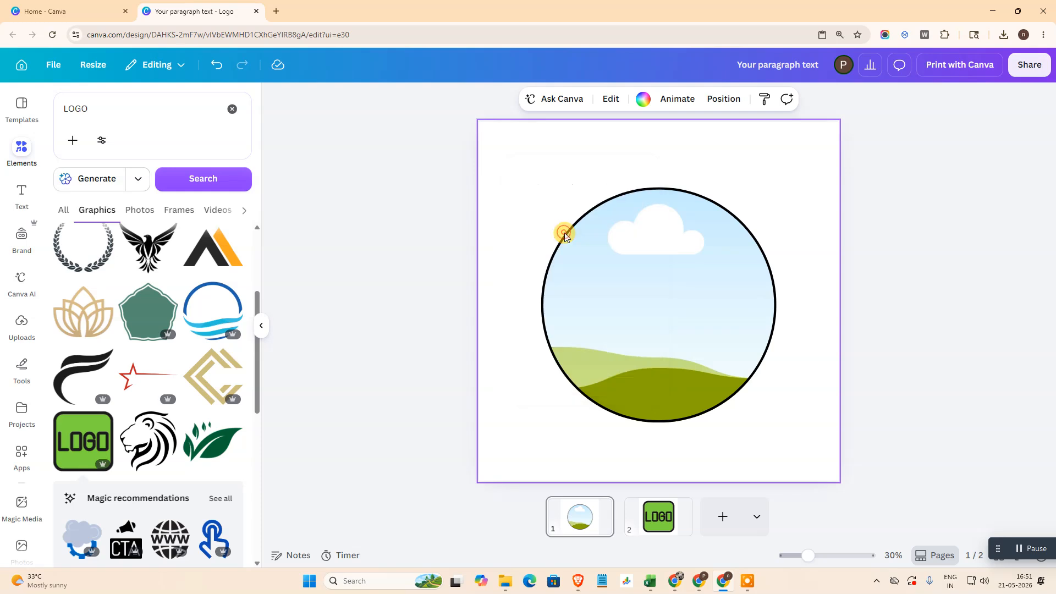
Run background removal on the pasted LOGO image and separate it from the circular frame, image upper right and frame lower left
{"action": "left_click_drag", "start_coordinate": [678, 312], "coordinate": [770, 226]}
{"action": "left_click", "coordinate": [491, 97]}
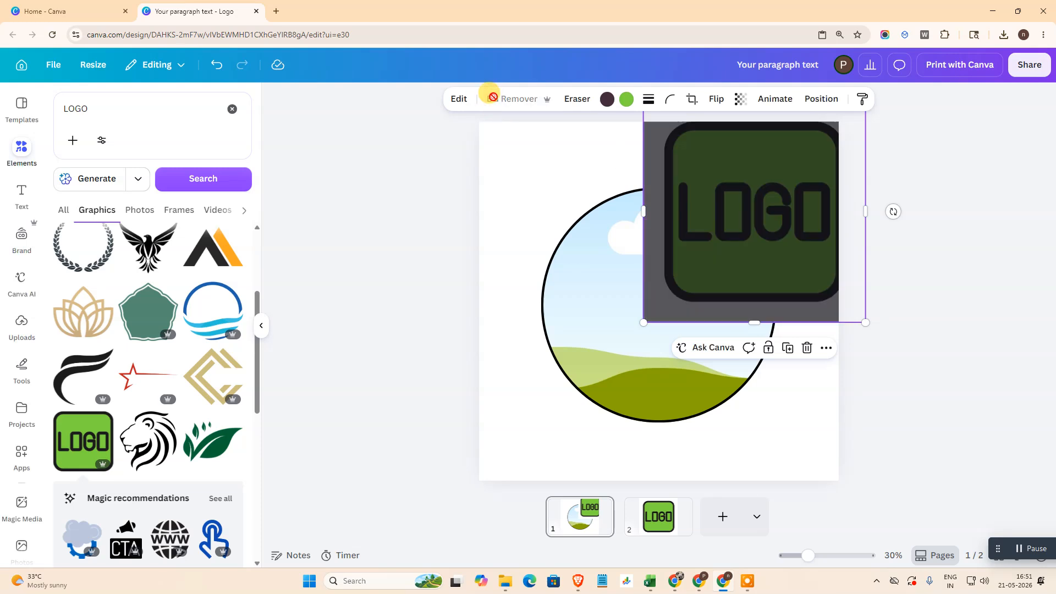
{"action": "left_click_drag", "start_coordinate": [596, 337], "coordinate": [543, 418]}
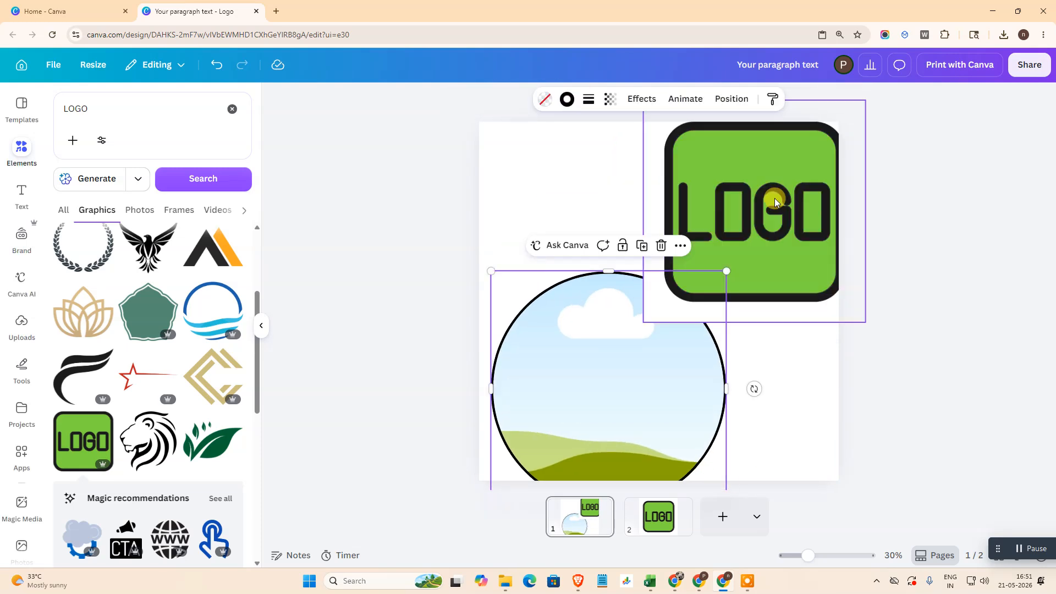
Crop the margins around the LOGO image on all sides and place it inside the circular frame
{"action": "left_click_drag", "start_coordinate": [774, 202], "coordinate": [762, 212]}
{"action": "left_click_drag", "start_coordinate": [704, 162], "coordinate": [698, 190]}
{"action": "mouse_move", "coordinate": [742, 142]}
{"action": "left_mouse_down"}
{"action": "mouse_move", "coordinate": [733, 137]}
{"action": "mouse_move", "coordinate": [735, 157]}
{"action": "left_mouse_up"}
{"action": "left_click_drag", "start_coordinate": [733, 359], "coordinate": [735, 342]}
{"action": "left_click_drag", "start_coordinate": [847, 252], "coordinate": [828, 258]}
{"action": "left_click_drag", "start_coordinate": [619, 247], "coordinate": [644, 242]}
{"action": "left_click", "coordinate": [880, 263]}
{"action": "left_click_drag", "start_coordinate": [762, 252], "coordinate": [634, 371]}
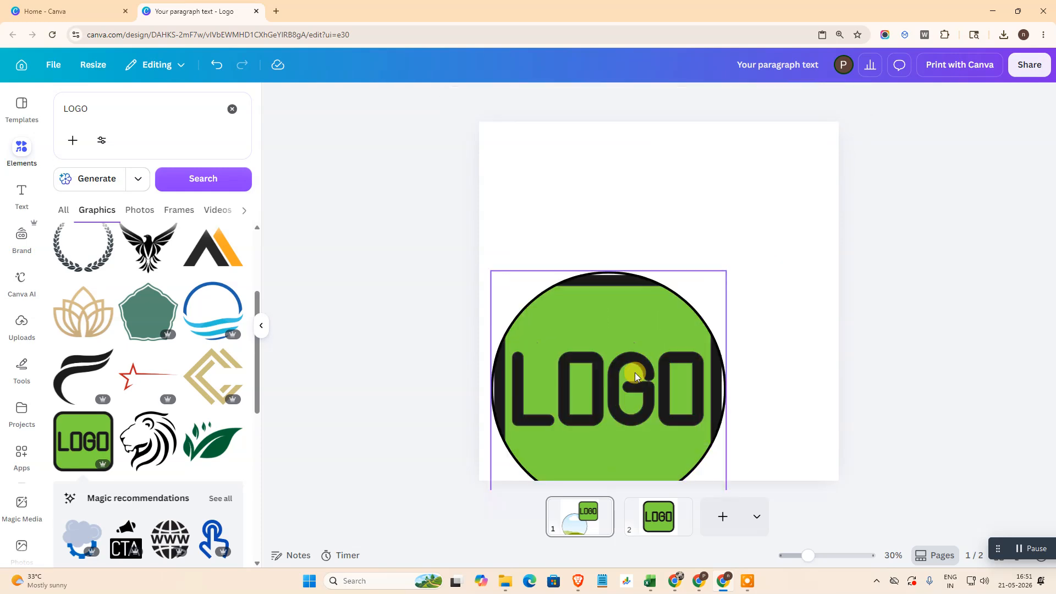
Scale down the LOGO image within the circular frame's crop until it fills just the frame's bounds, centred in the circle
{"action": "double_click", "coordinate": [668, 279]}
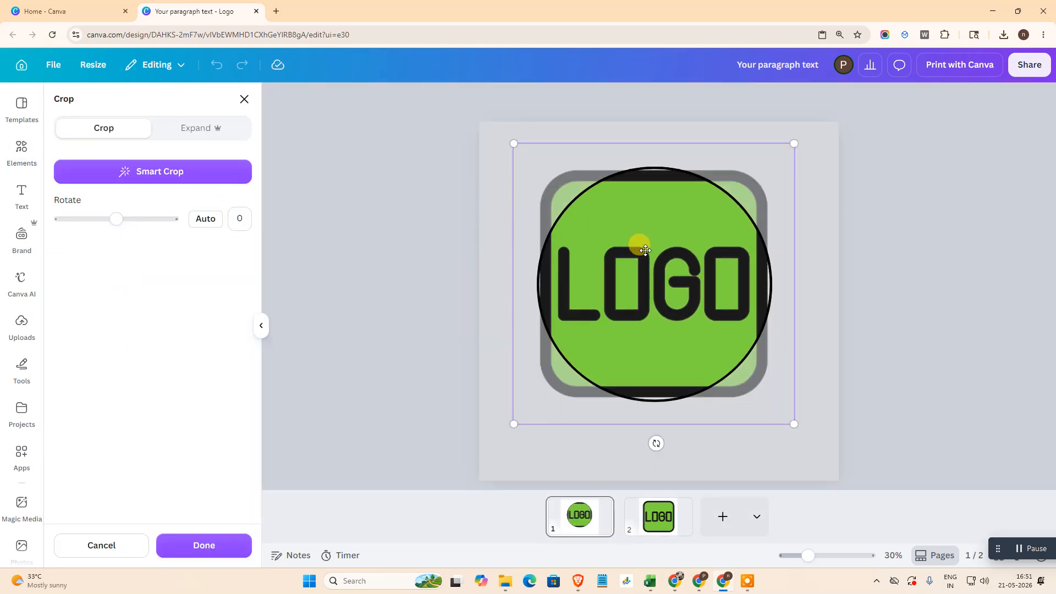
{"action": "left_click_drag", "start_coordinate": [513, 144], "coordinate": [537, 166]}
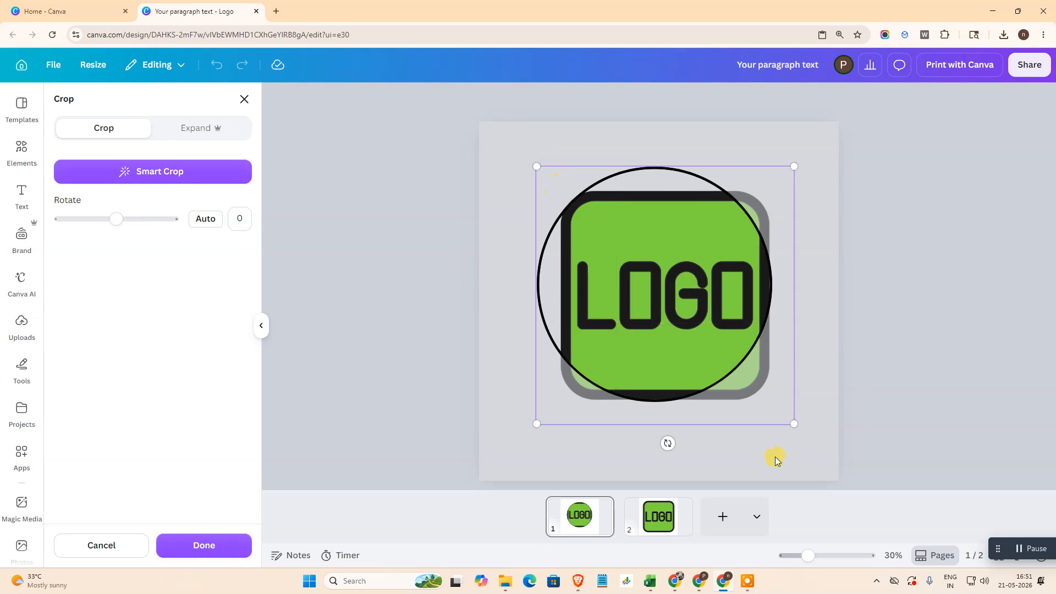
{"action": "left_click_drag", "start_coordinate": [795, 424], "coordinate": [773, 401]}
{"action": "left_click", "coordinate": [636, 283]}
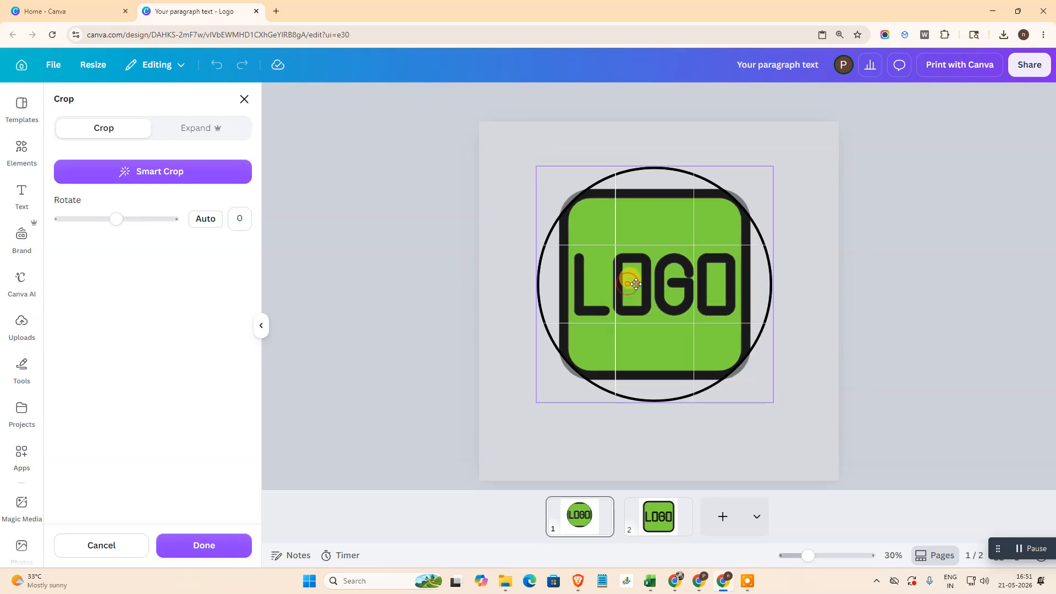
{"action": "left_click", "coordinate": [836, 255]}
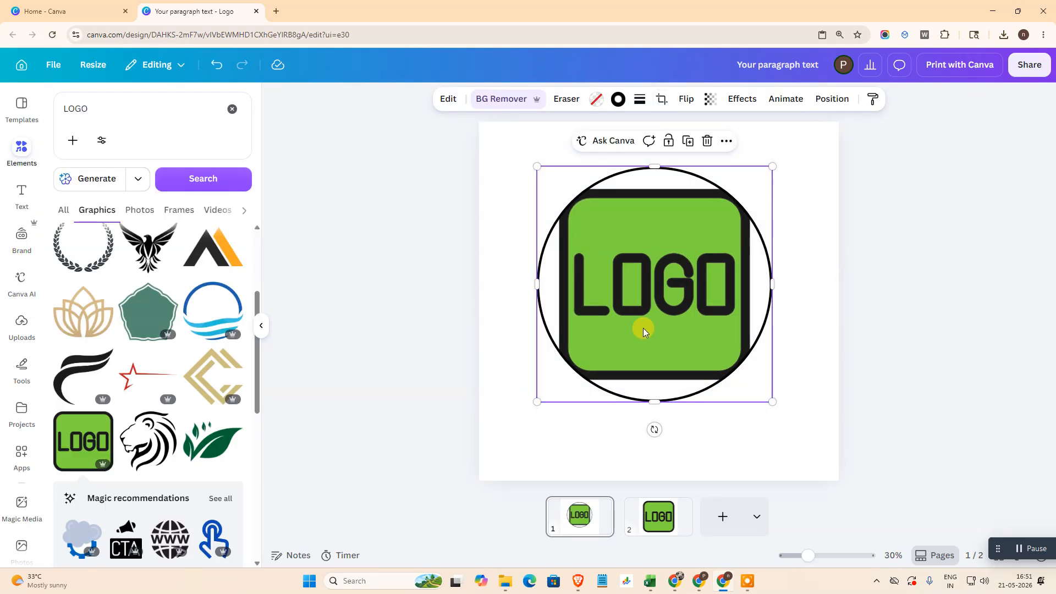
Enlarge the circular LOGO frame to roughly three quarters of the page width and reposition it near the centre of the page
{"action": "left_click", "coordinate": [743, 436]}
{"action": "left_click", "coordinate": [714, 270]}
{"action": "left_click_drag", "start_coordinate": [714, 270], "coordinate": [692, 271]}
{"action": "left_click_drag", "start_coordinate": [749, 401], "coordinate": [783, 449]}
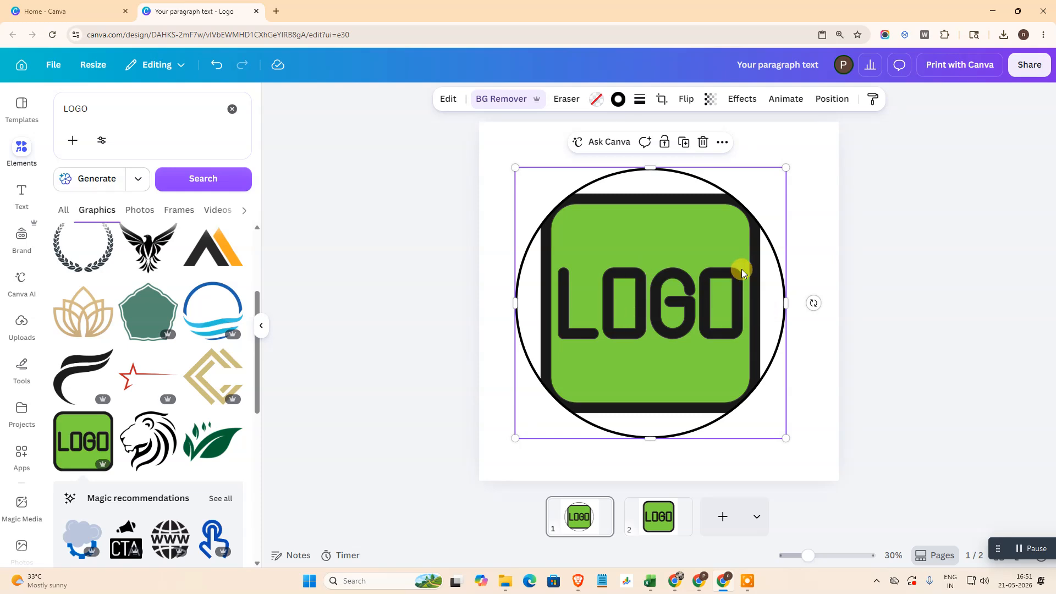
{"action": "left_click", "coordinate": [901, 204]}
{"action": "left_click_drag", "start_coordinate": [662, 305], "coordinate": [671, 285]}
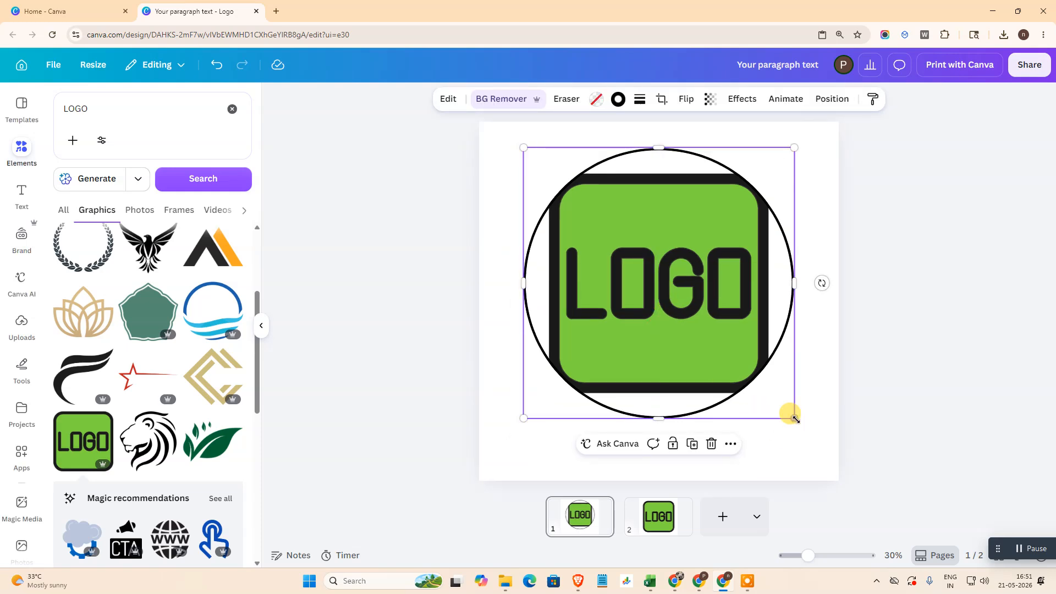
{"action": "left_click_drag", "start_coordinate": [795, 419], "coordinate": [803, 427]}
{"action": "left_click", "coordinate": [931, 255]}
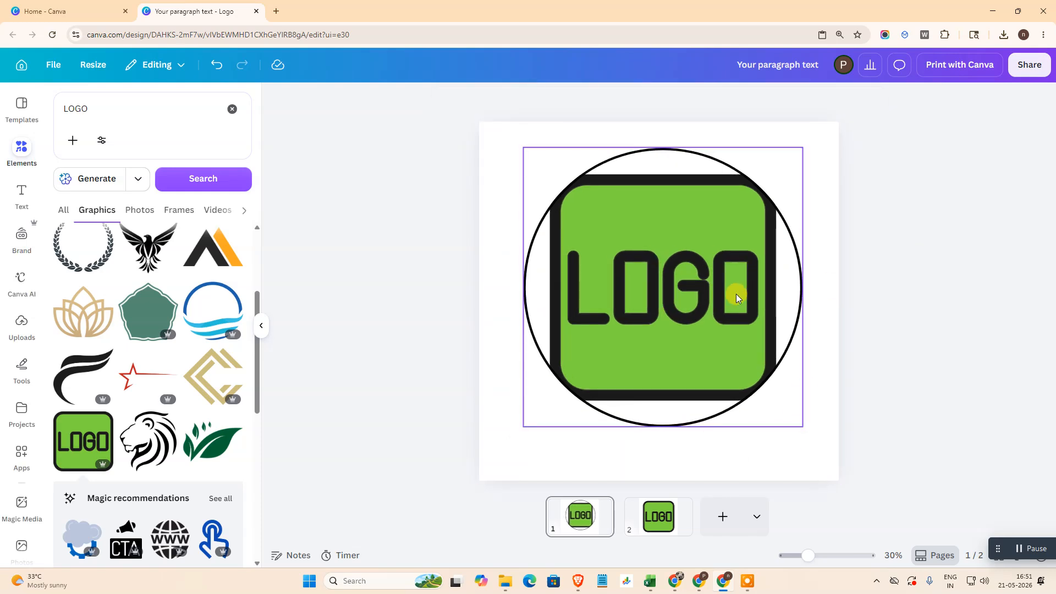